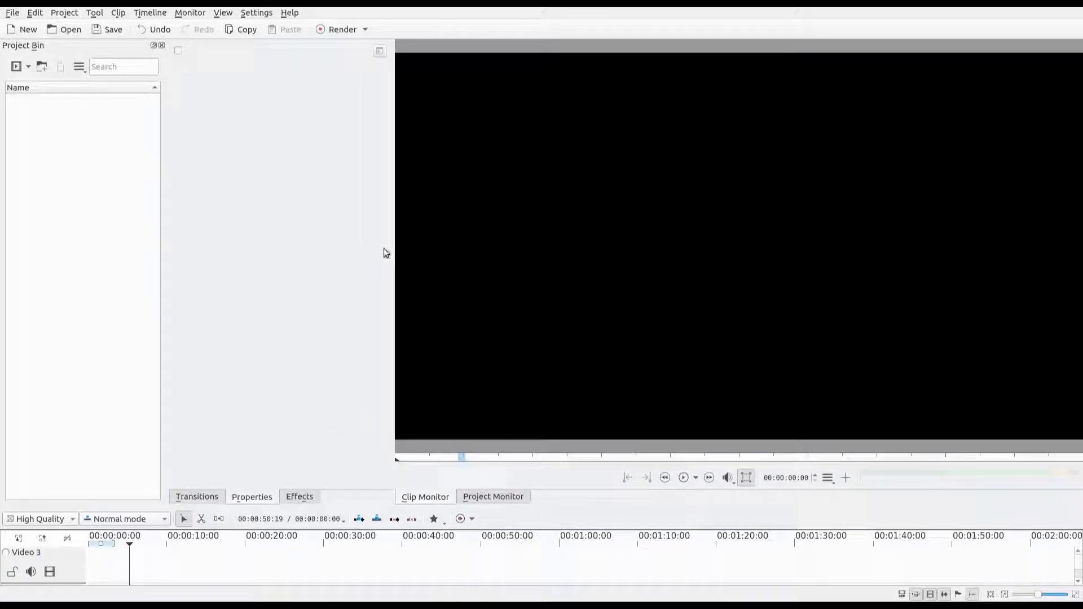
# Widen the side panel area next to the monitor and show the list of transitions
pyautogui.moveTo(395, 250); pyautogui.dragTo(466, 277)
pyautogui.click(326, 497)
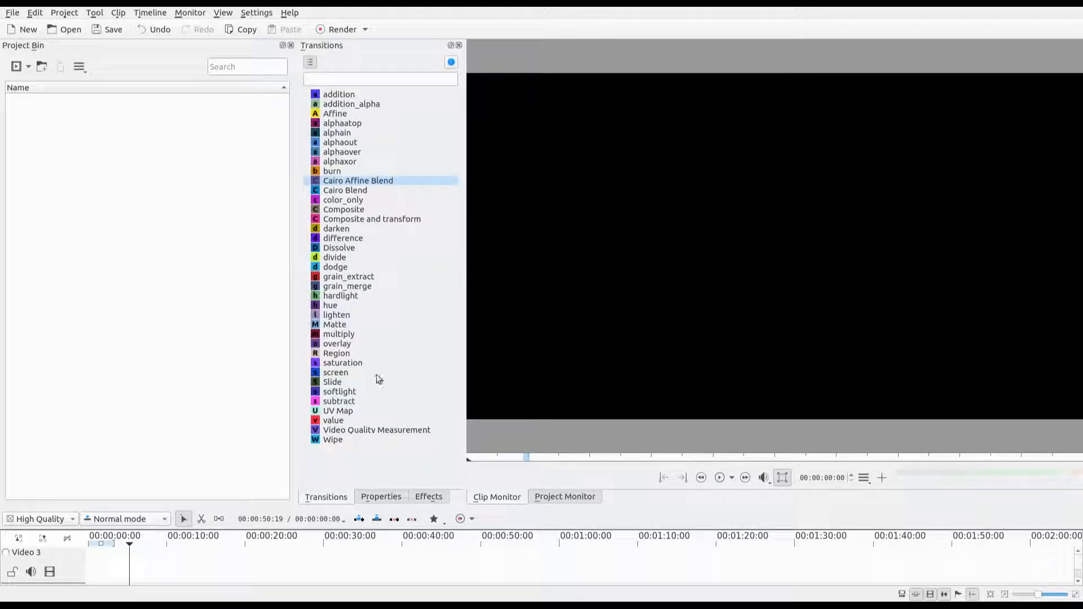
# Dock the Transitions panel above the Project Bin, and return it to its original panel group
pyautogui.moveTo(389, 50); pyautogui.dragTo(175, 97)
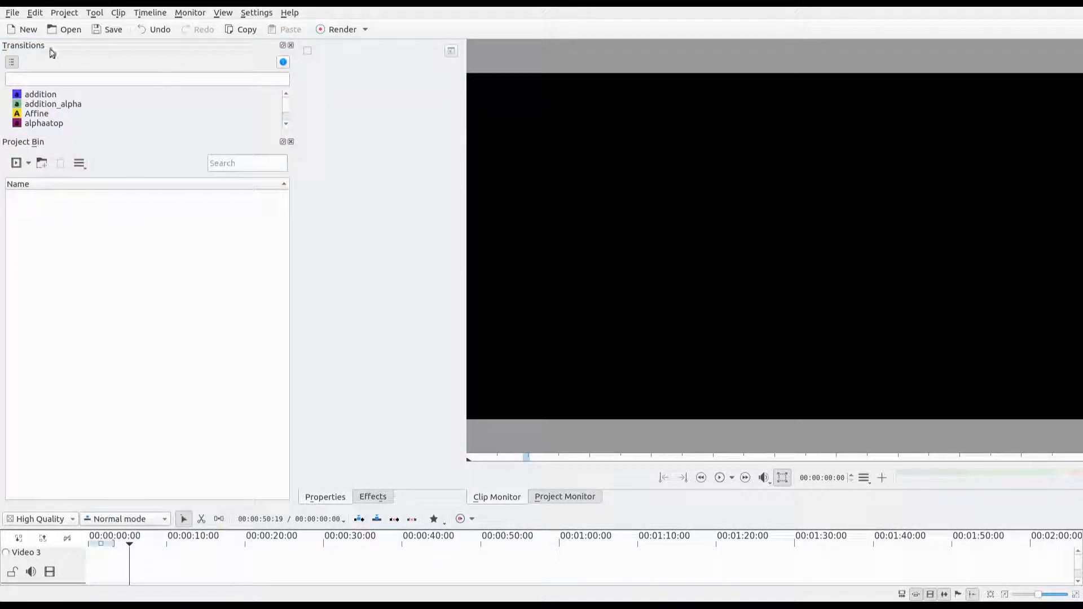
pyautogui.moveTo(41, 48); pyautogui.dragTo(328, 181)
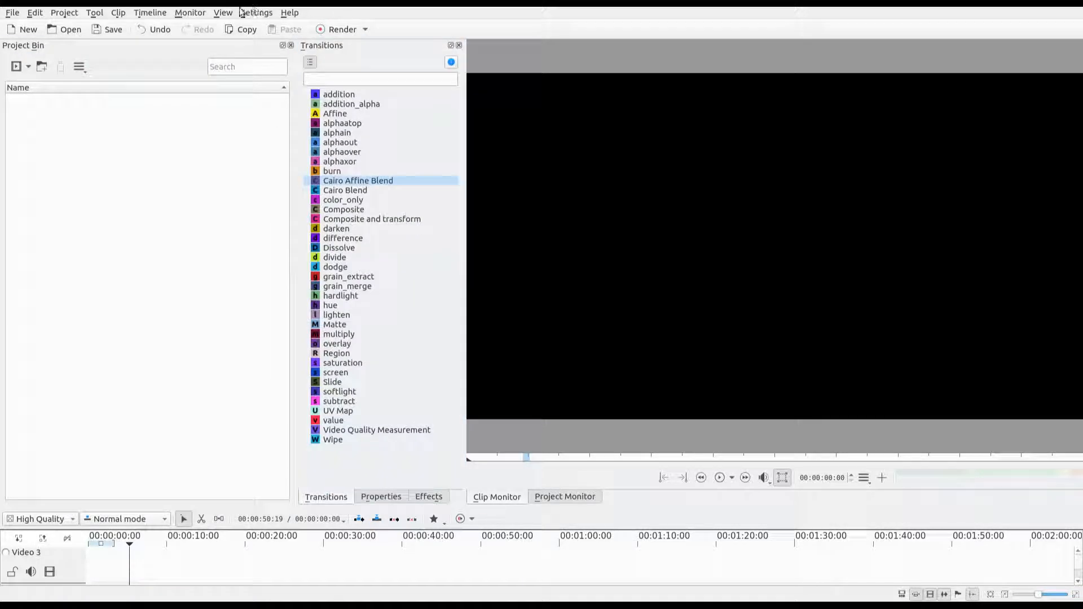
# Show the Audio Spectrum panel and close it again
pyautogui.click(223, 12)
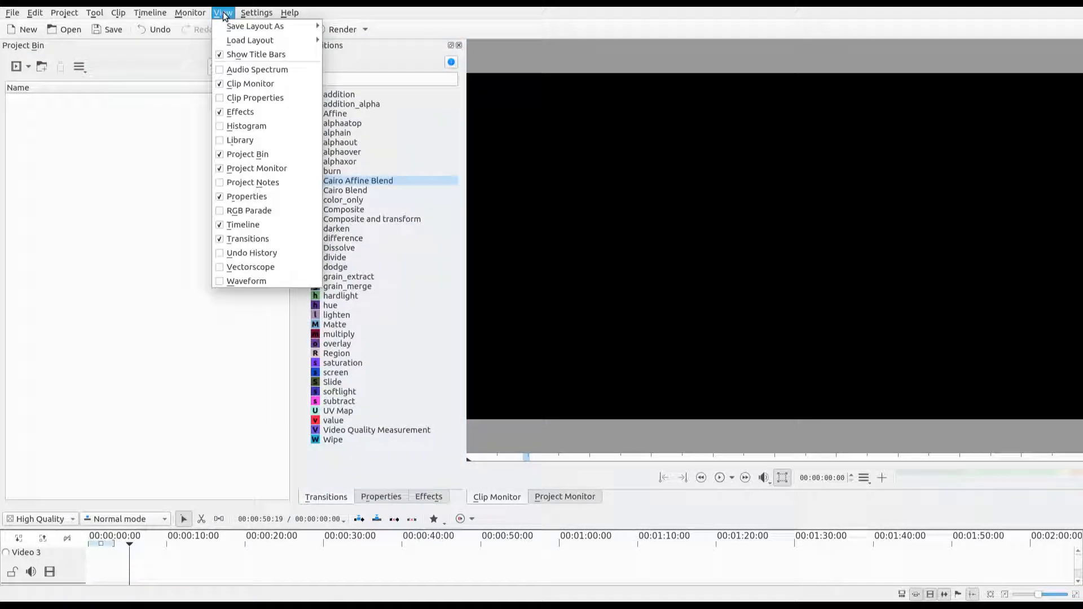
pyautogui.click(218, 69)
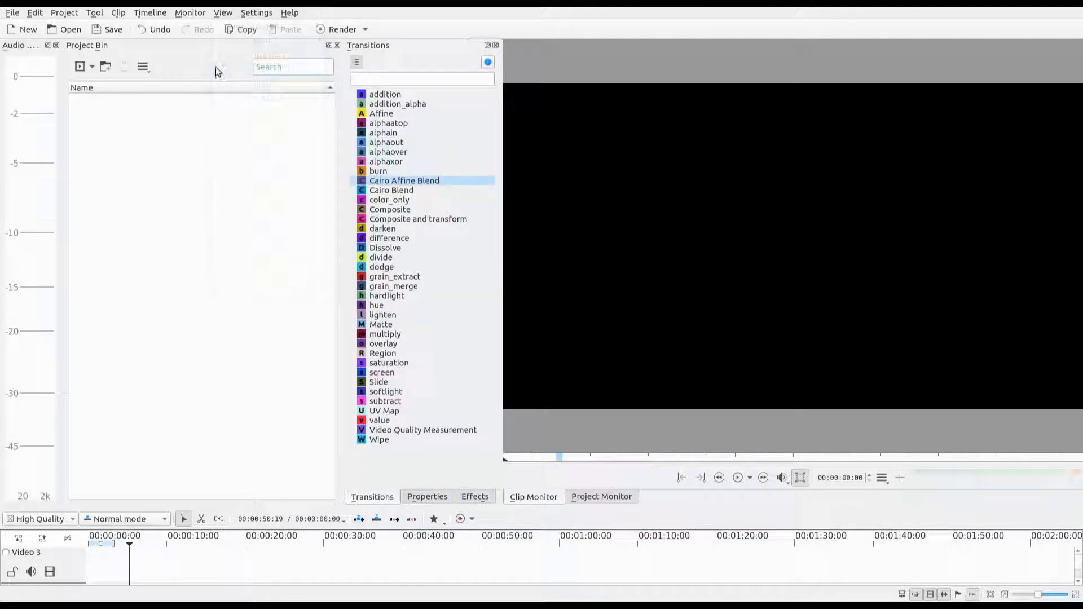
pyautogui.click(55, 45)
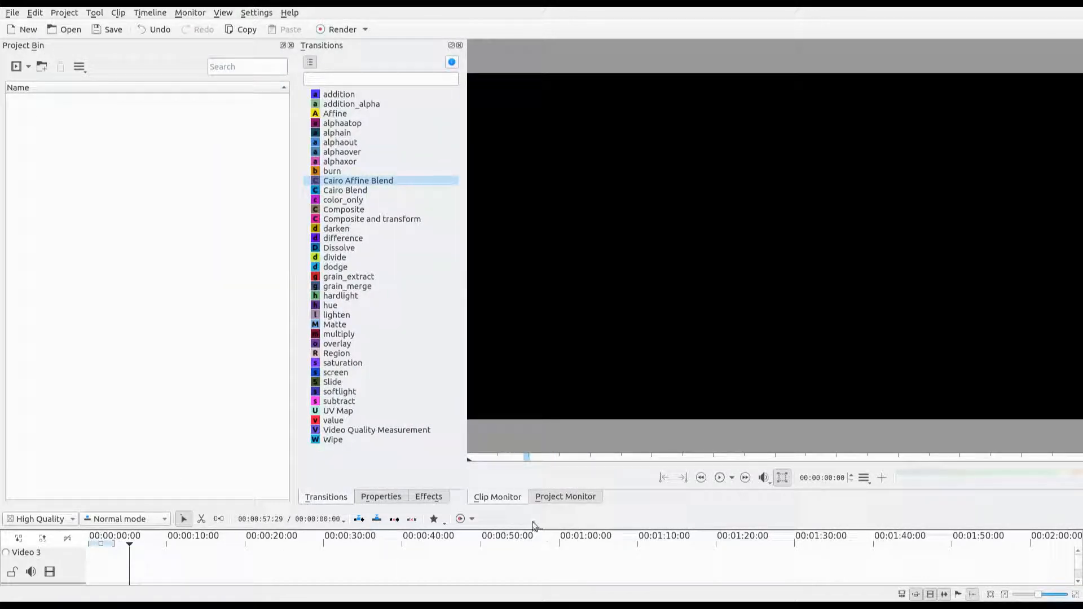
# Display the Project Monitor and enlarge the timeline area to show all video and audio tracks
pyautogui.click(573, 501)
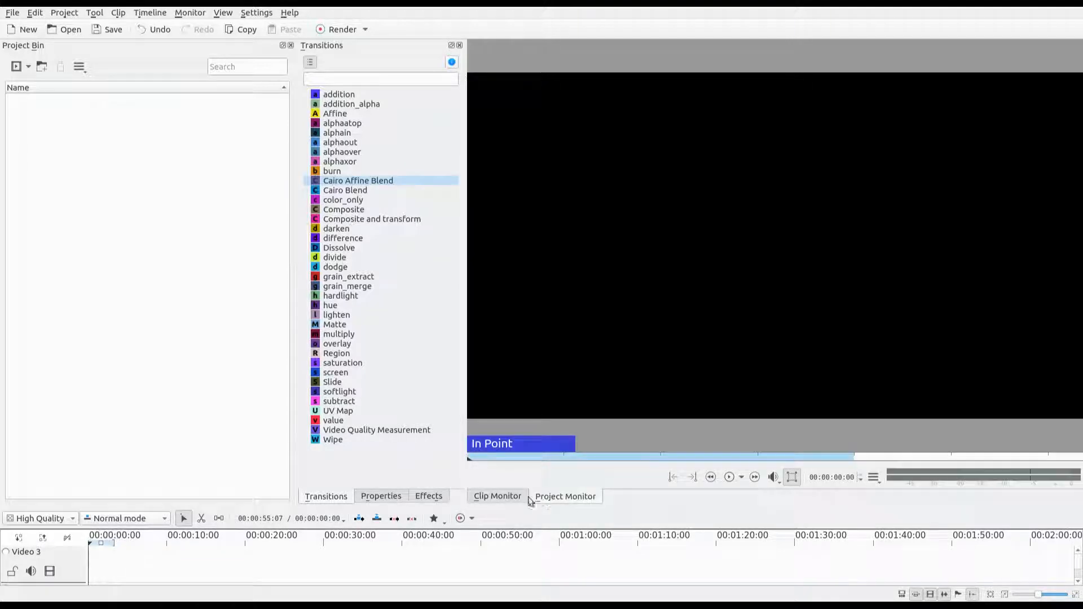
pyautogui.click(515, 499)
pyautogui.click(553, 499)
pyautogui.moveTo(541, 505); pyautogui.dragTo(540, 226)
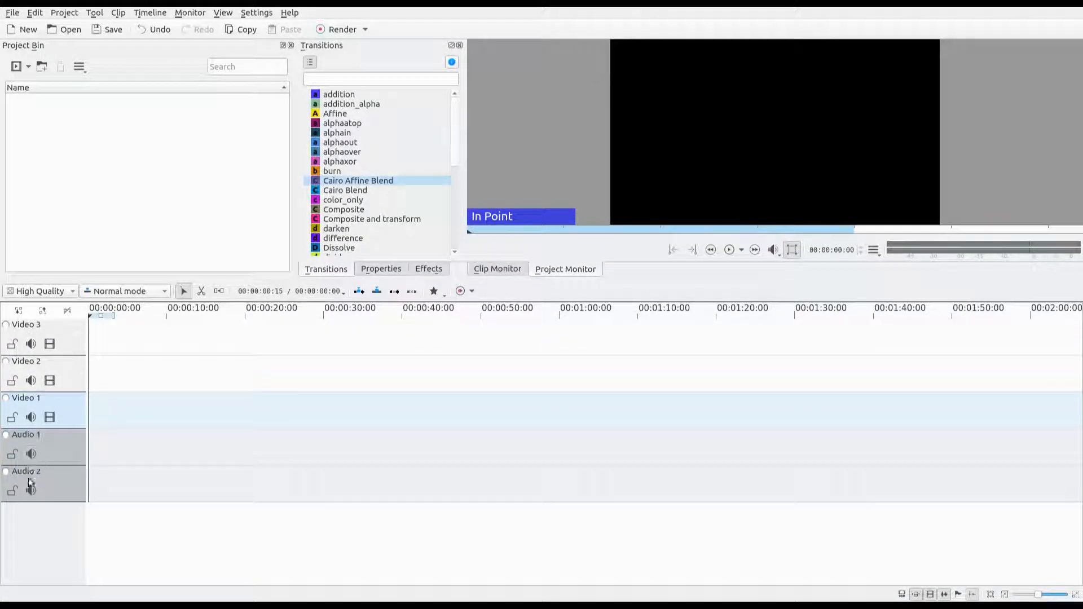
pyautogui.click(43, 310)
pyautogui.click(17, 313)
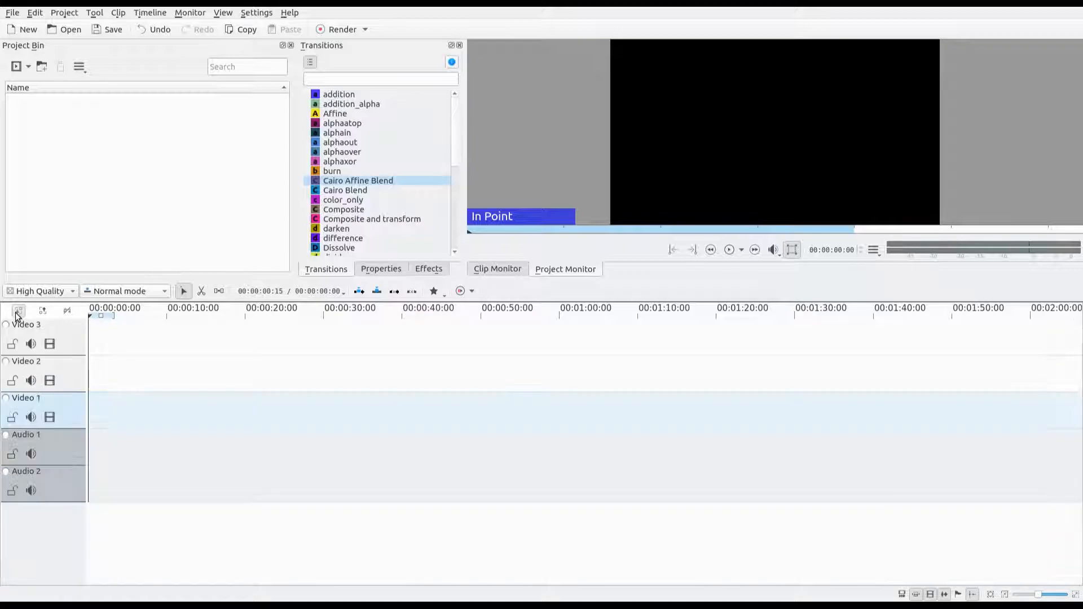
pyautogui.click(17, 313)
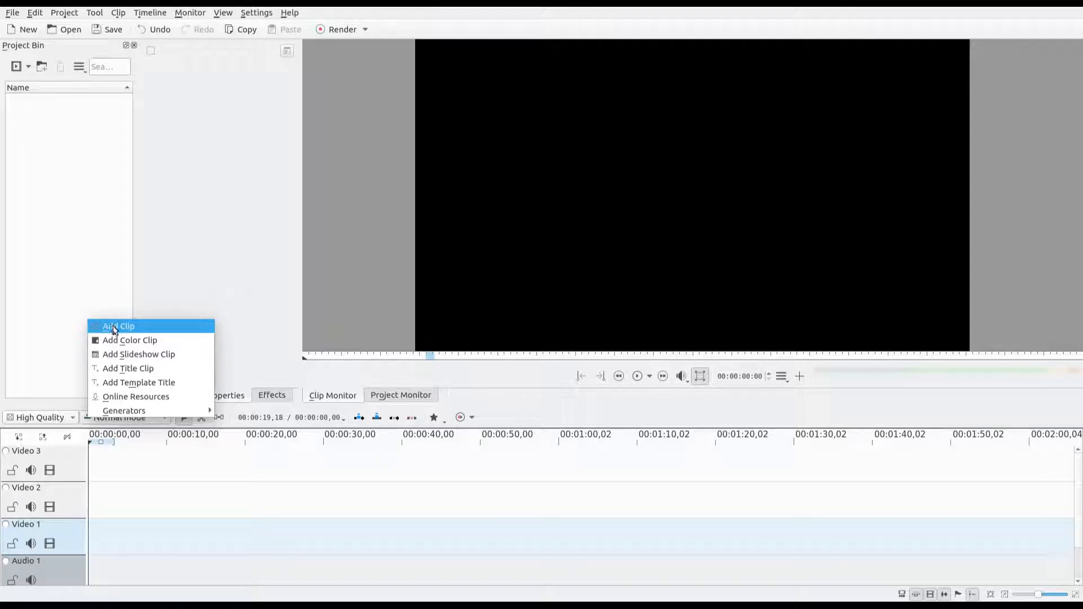
# Review the options for adding clips to the Project Bin
pyautogui.click(57, 143)
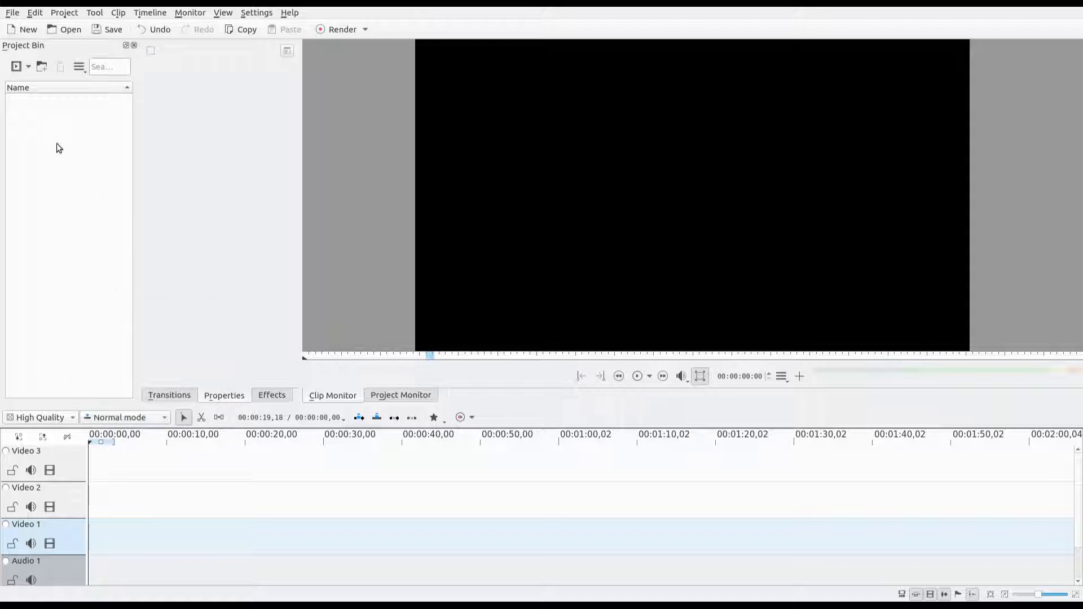
pyautogui.click(28, 67)
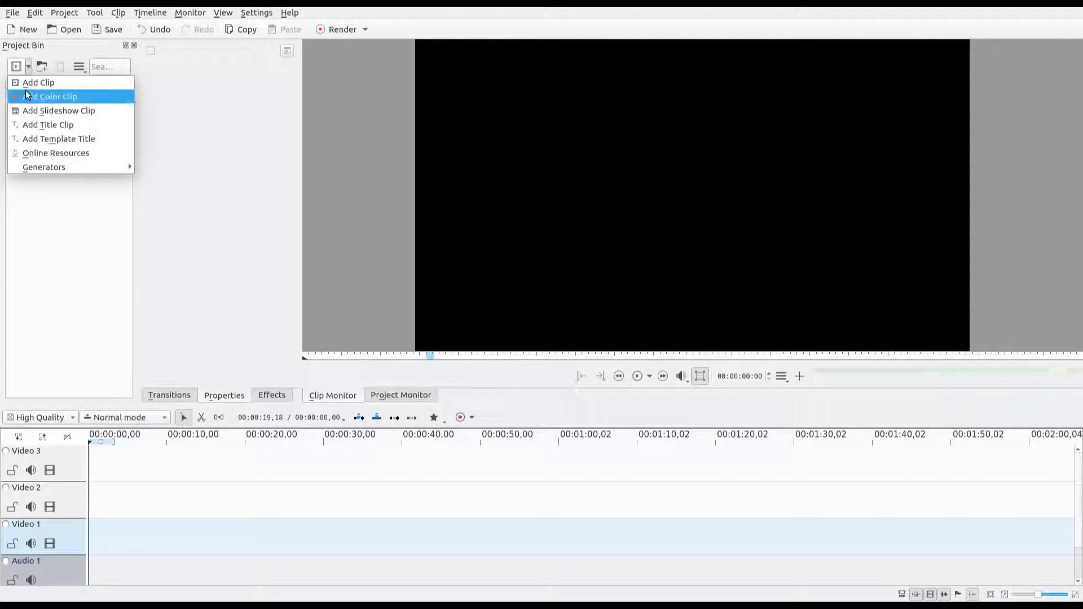
pyautogui.press('Escape')
pyautogui.rightClick(50, 145)
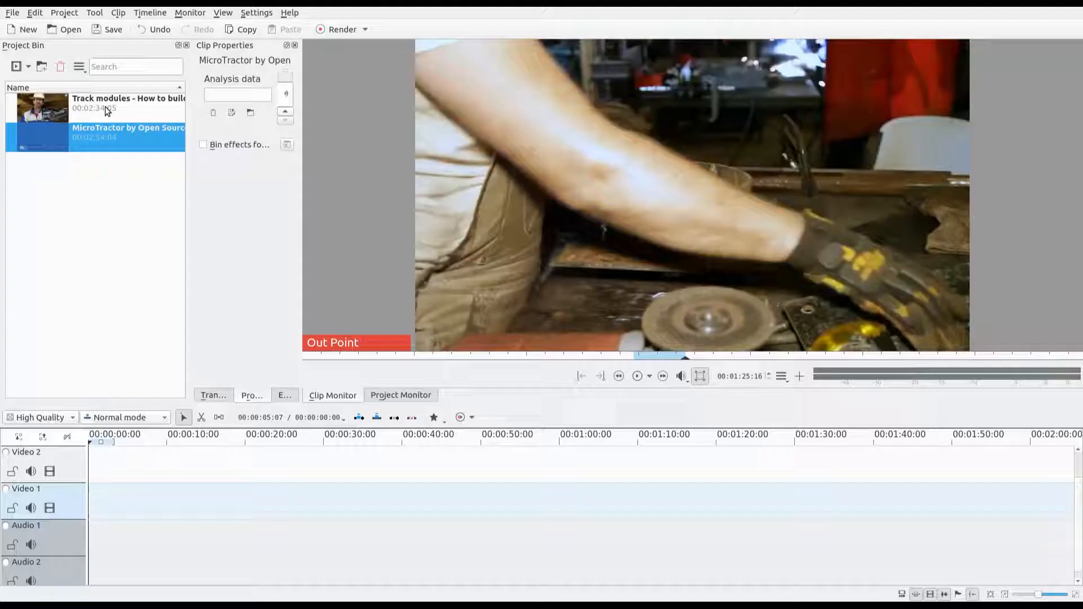
# Open the Track modules clip in the Clip Monitor, preview it, and set its in point at 00:00:45:26
pyautogui.click(104, 107)
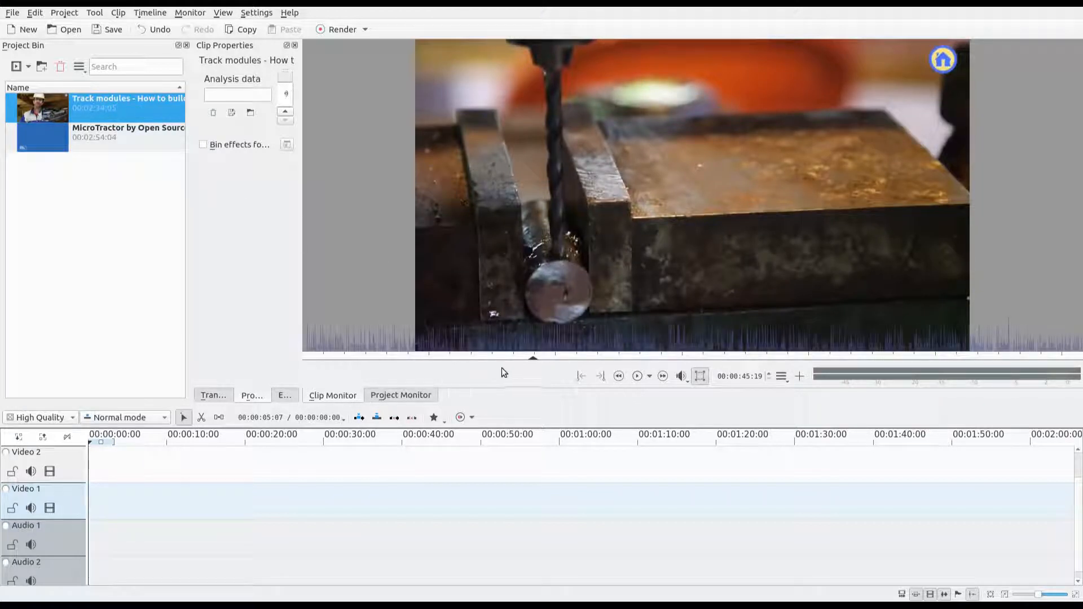
pyautogui.click(640, 379)
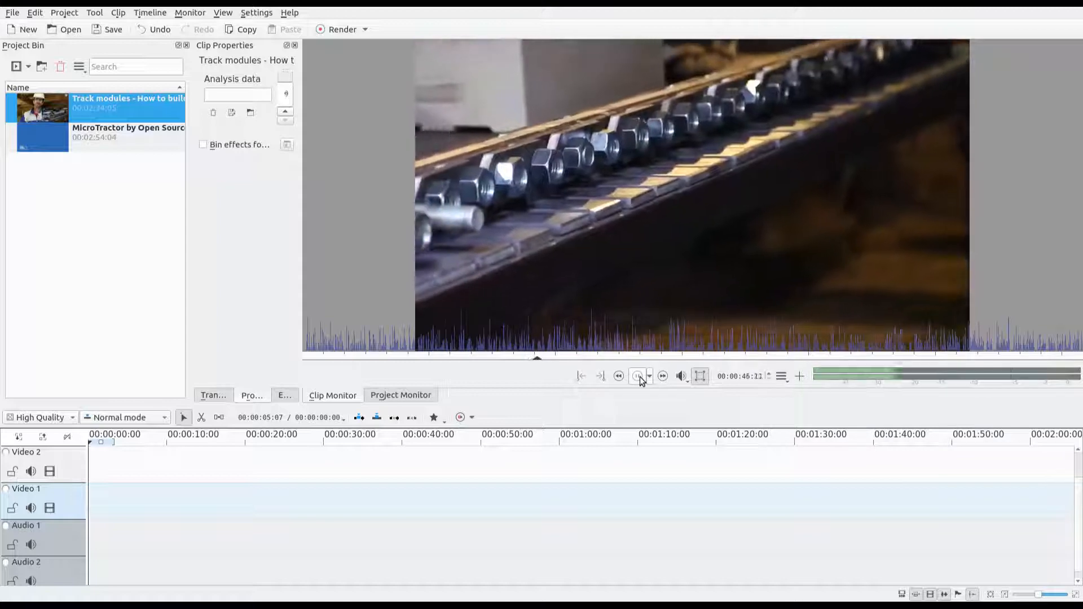
pyautogui.click(640, 376)
pyautogui.moveTo(541, 357)
pyautogui.mouseDown()
pyautogui.moveTo(514, 357)
pyautogui.moveTo(533, 357)
pyautogui.mouseUp()
pyautogui.press('i')
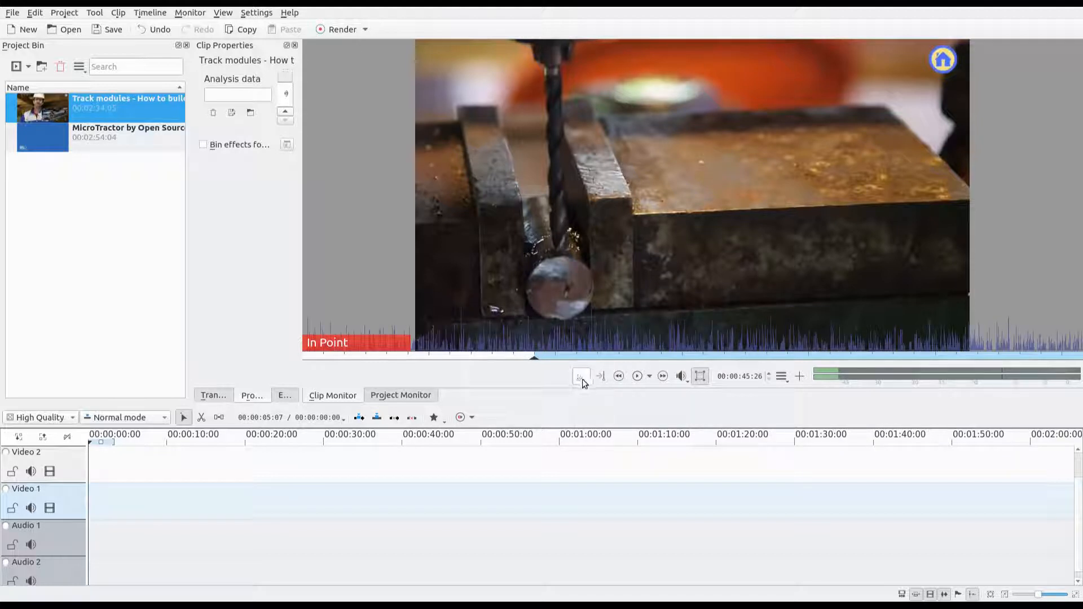
# Set the out point at 00:00:50:00 and place the marked section at the start of the Video 1 track
pyautogui.moveTo(529, 356); pyautogui.dragTo(555, 354)
pyautogui.press('o')
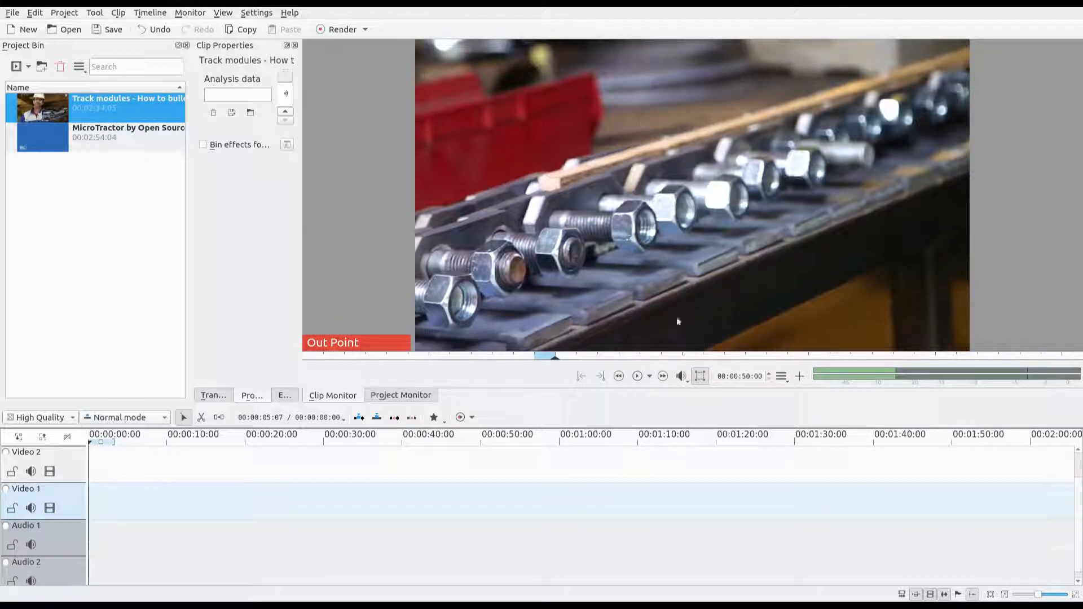
pyautogui.moveTo(747, 145); pyautogui.dragTo(717, 173)
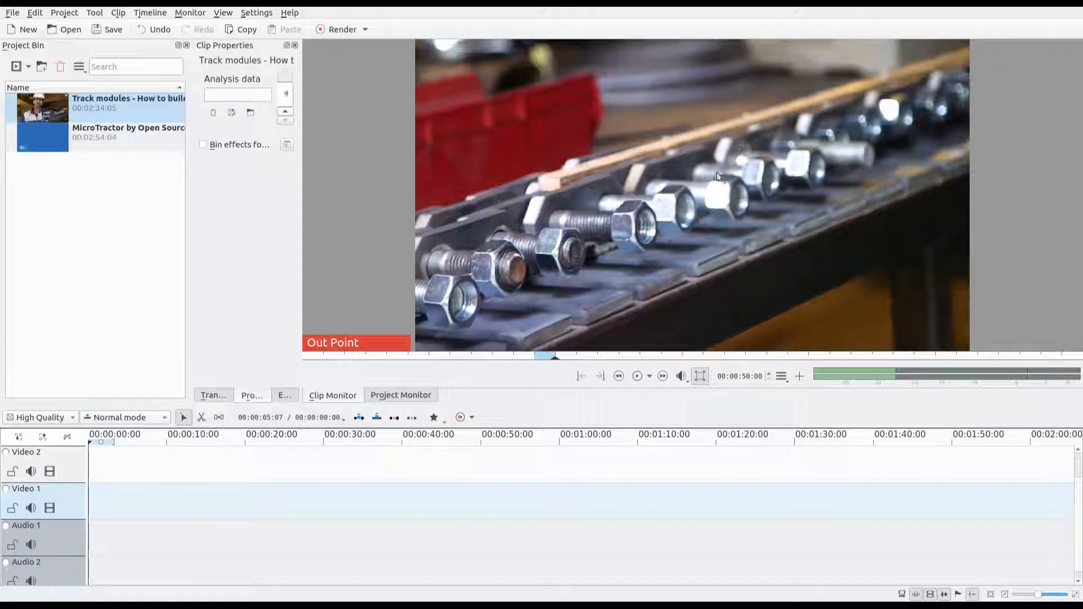
pyautogui.moveTo(378, 425); pyautogui.dragTo(89, 507)
# Mark the source section from 00:01:10:21 to 00:01:24:12 and place it directly after the first clip on Video 1
pyautogui.click(661, 352)
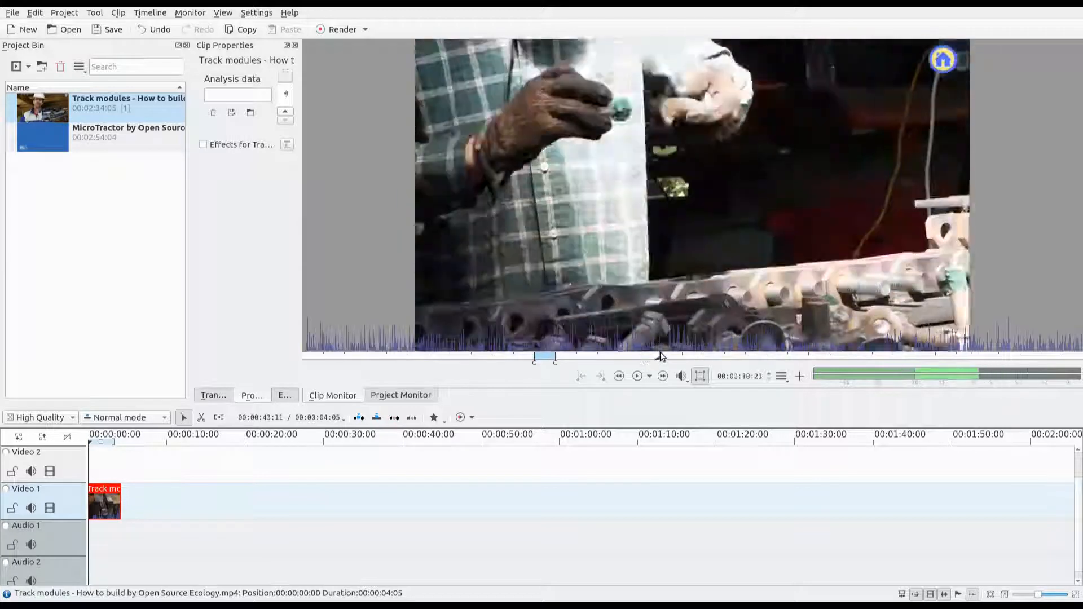
pyautogui.press('i')
pyautogui.moveTo(661, 351); pyautogui.dragTo(729, 355)
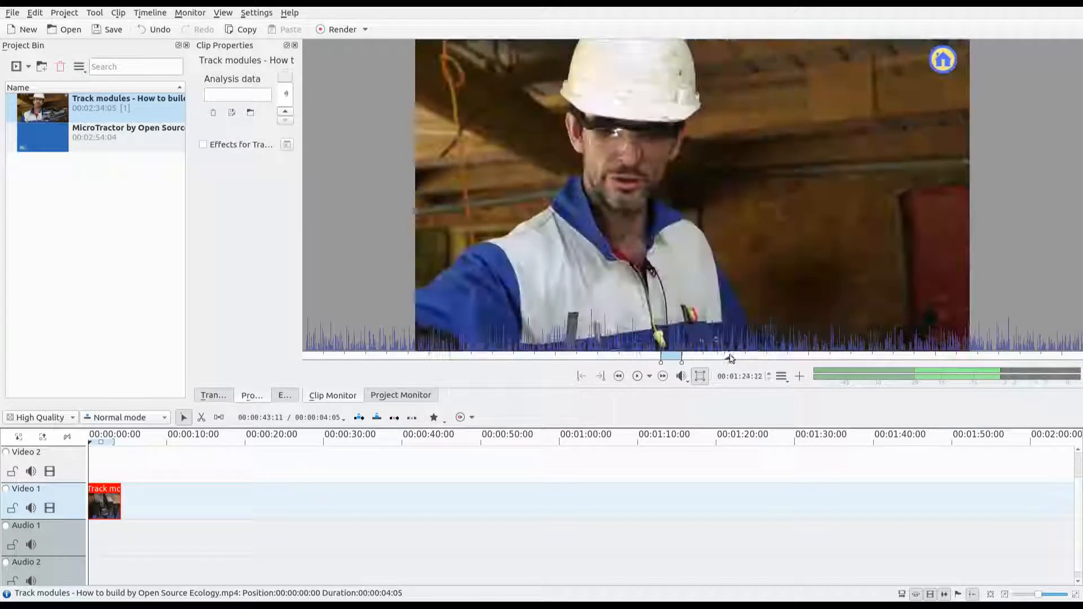
pyautogui.press('o')
pyautogui.moveTo(705, 225); pyautogui.dragTo(122, 511)
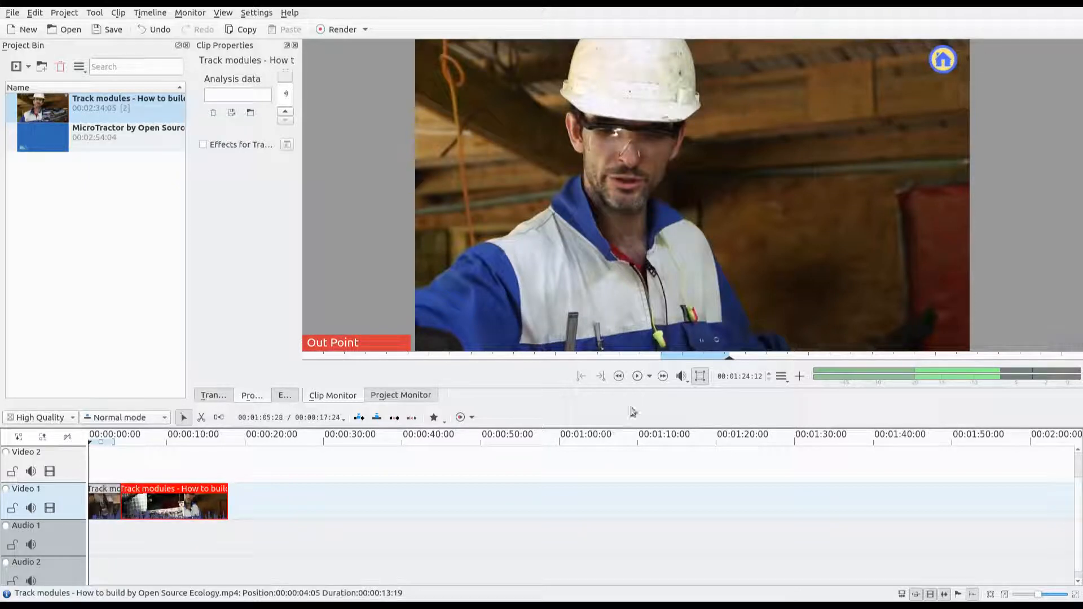
# Mark the source section from 00:01:50:00 to 00:01:57:18 and place it directly after the second clip on Video 1
pyautogui.click(858, 356)
pyautogui.press('i')
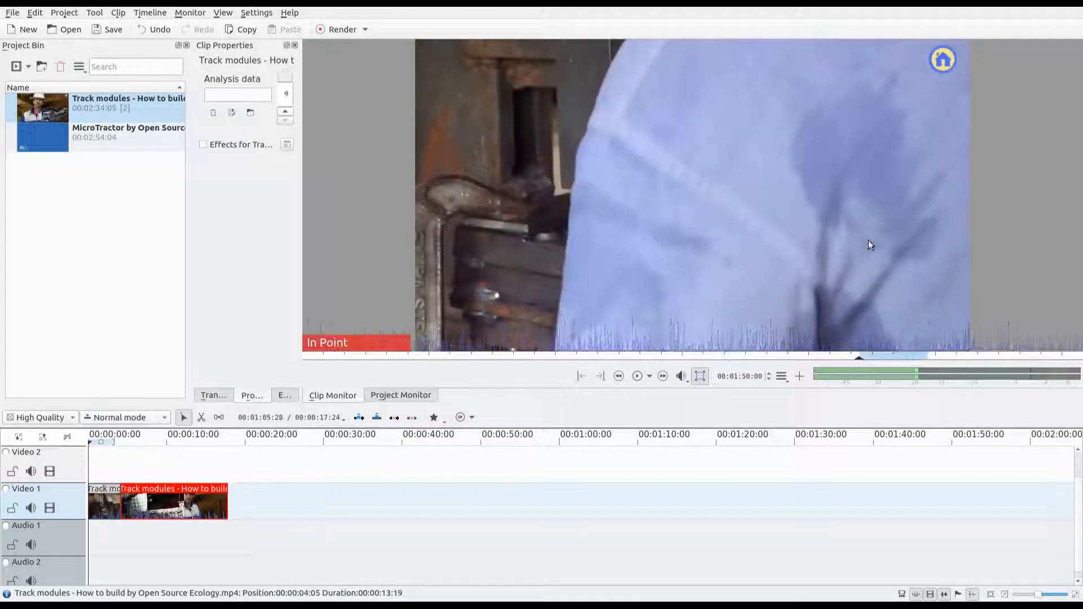
pyautogui.click(898, 359)
pyautogui.press('o')
pyautogui.moveTo(807, 297); pyautogui.dragTo(228, 506)
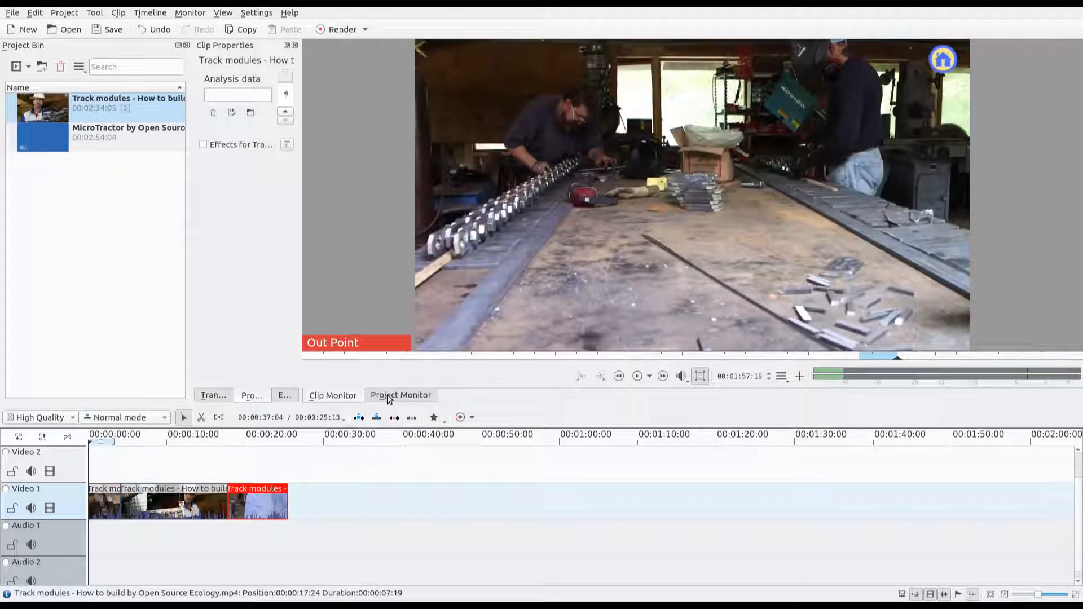
# Compare the Clip Monitor with the Project Monitor, and preview the timeline at 00:00:18:03
pyautogui.click(388, 399)
pyautogui.click(338, 398)
pyautogui.click(384, 397)
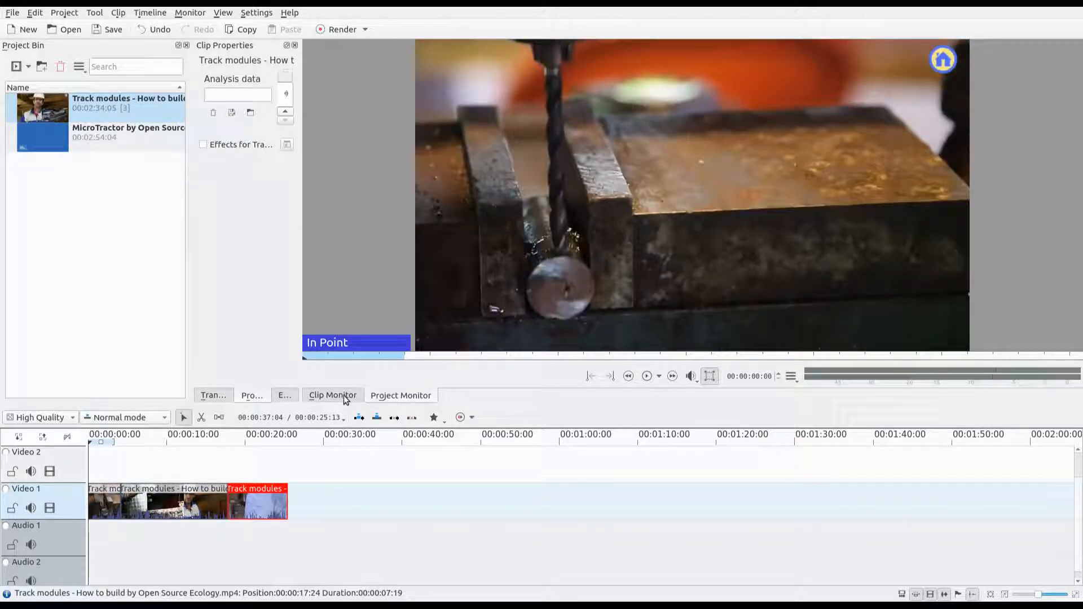
pyautogui.click(387, 398)
pyautogui.click(326, 396)
pyautogui.click(379, 398)
pyautogui.click(327, 396)
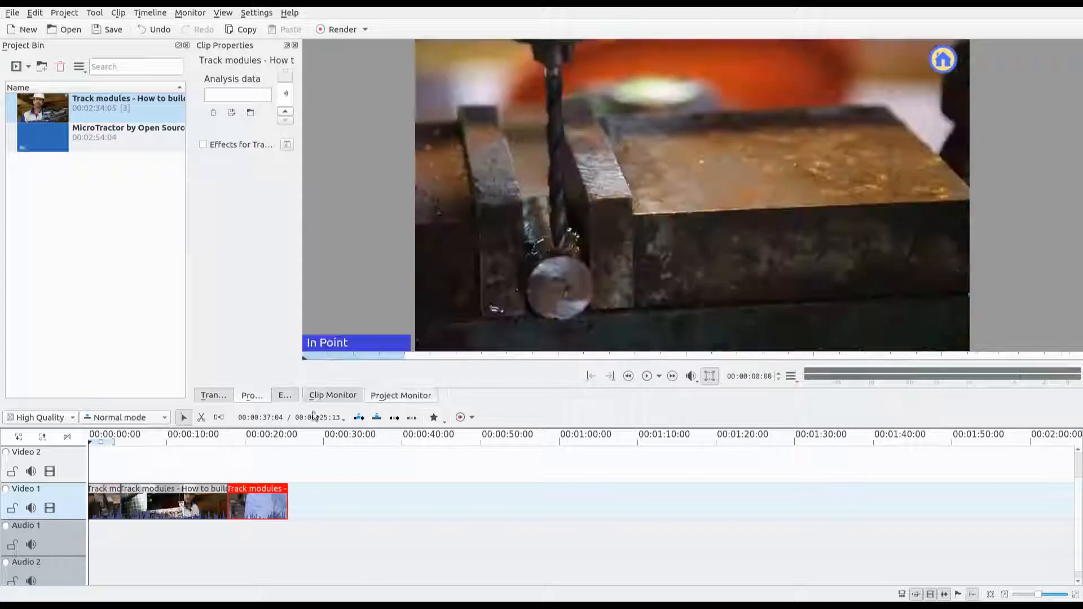
pyautogui.moveTo(212, 438)
pyautogui.mouseDown()
pyautogui.moveTo(174, 439)
pyautogui.moveTo(229, 440)
pyautogui.mouseUp()
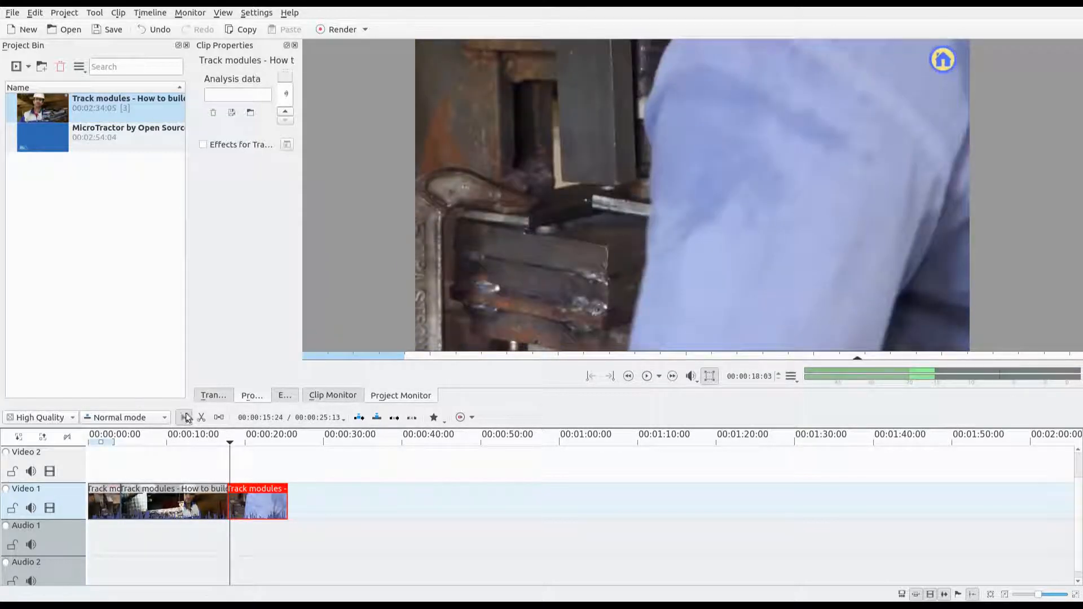
# Switch among the selection, razor and spacer tools, ending with the selection tool
pyautogui.click(185, 418)
pyautogui.click(202, 418)
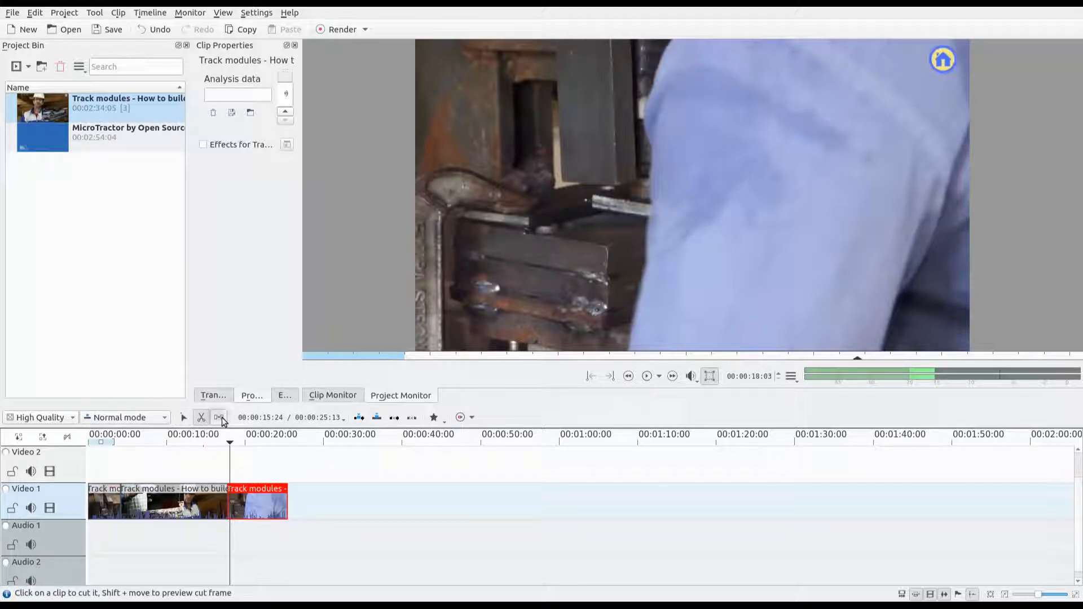
pyautogui.click(221, 417)
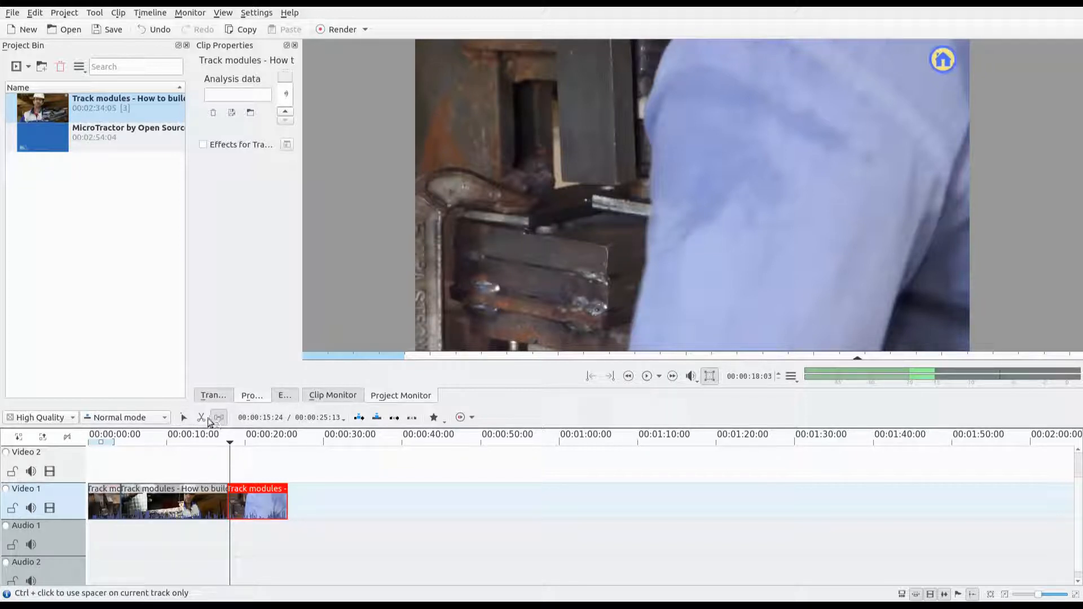
pyautogui.click(202, 418)
pyautogui.click(184, 418)
pyautogui.click(201, 418)
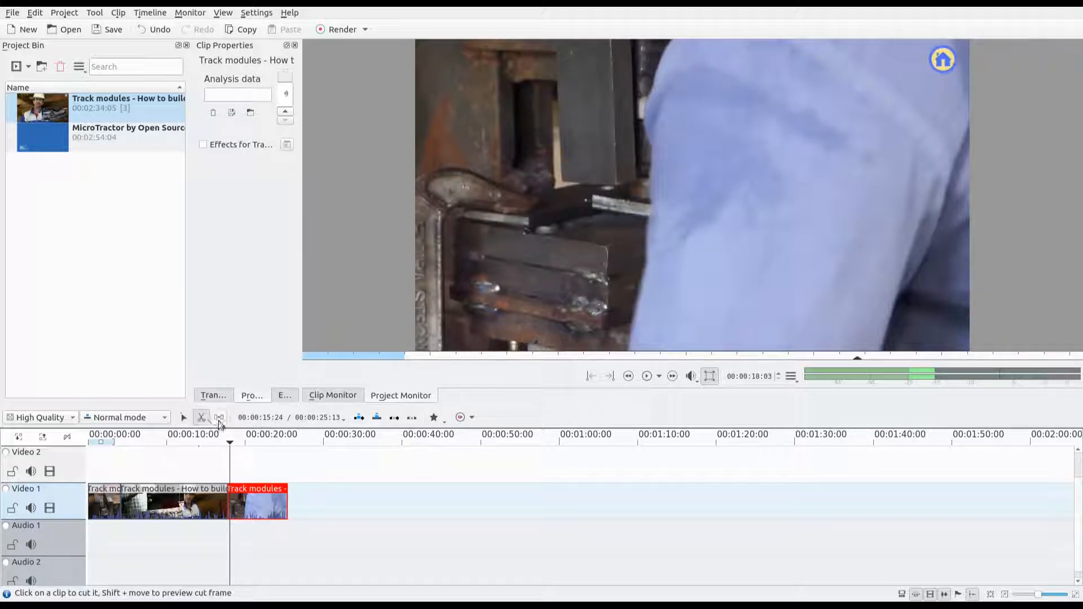
pyautogui.click(183, 417)
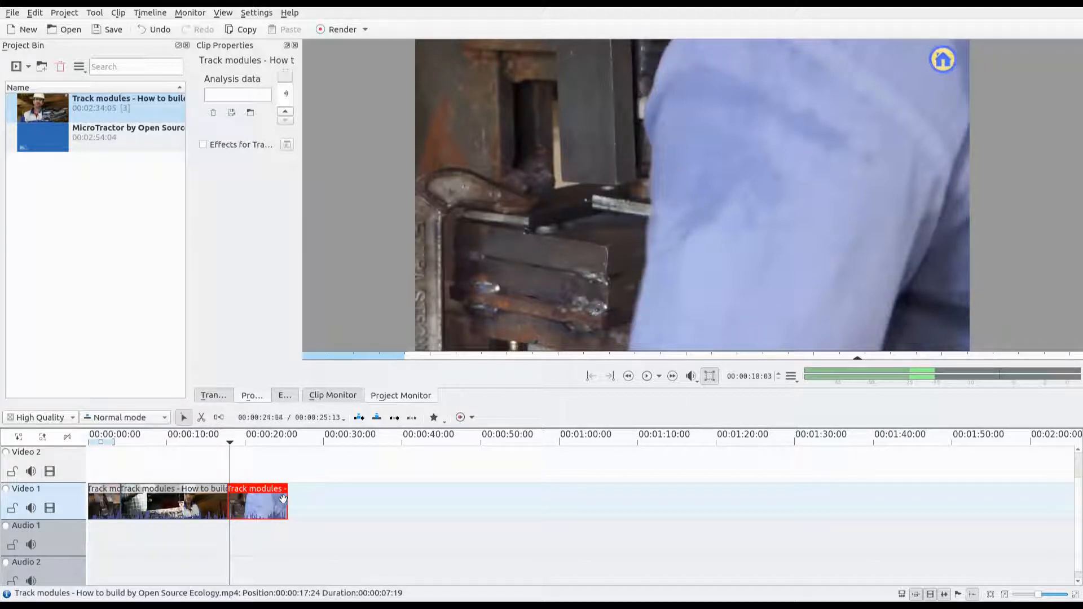
# Extend the third clip on Video 1 at both ends and trim its end to a duration of 00:00:21:19
pyautogui.moveTo(284, 497); pyautogui.dragTo(385, 497)
pyautogui.moveTo(307, 498); pyautogui.dragTo(229, 502)
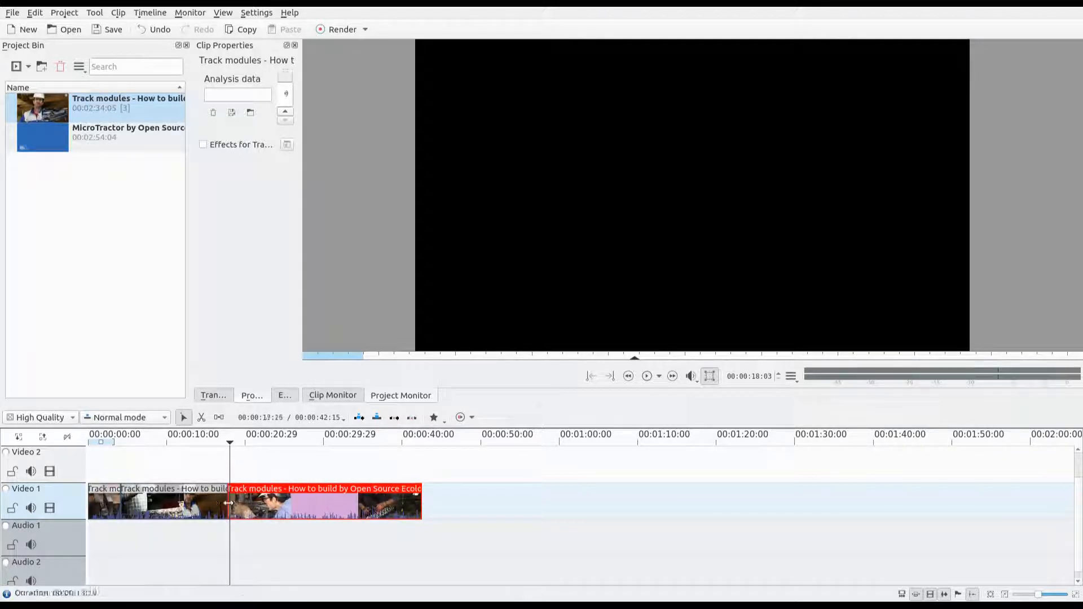
pyautogui.moveTo(421, 500); pyautogui.dragTo(398, 500)
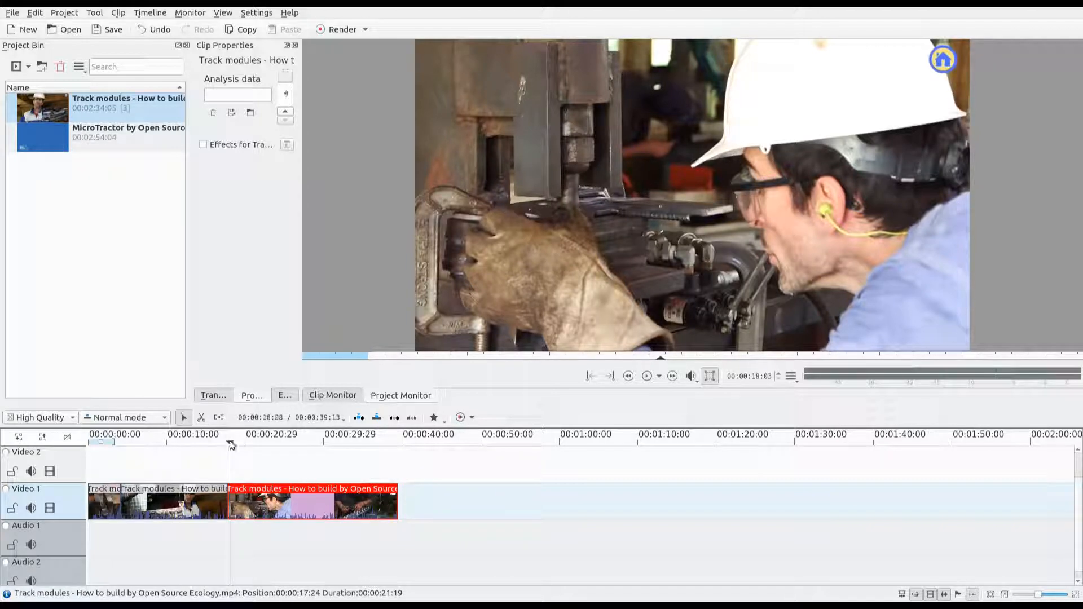
# Cut the third clip on Video 1 at 00:00:27:15 with the Razor tool
pyautogui.moveTo(232, 446); pyautogui.dragTo(303, 446)
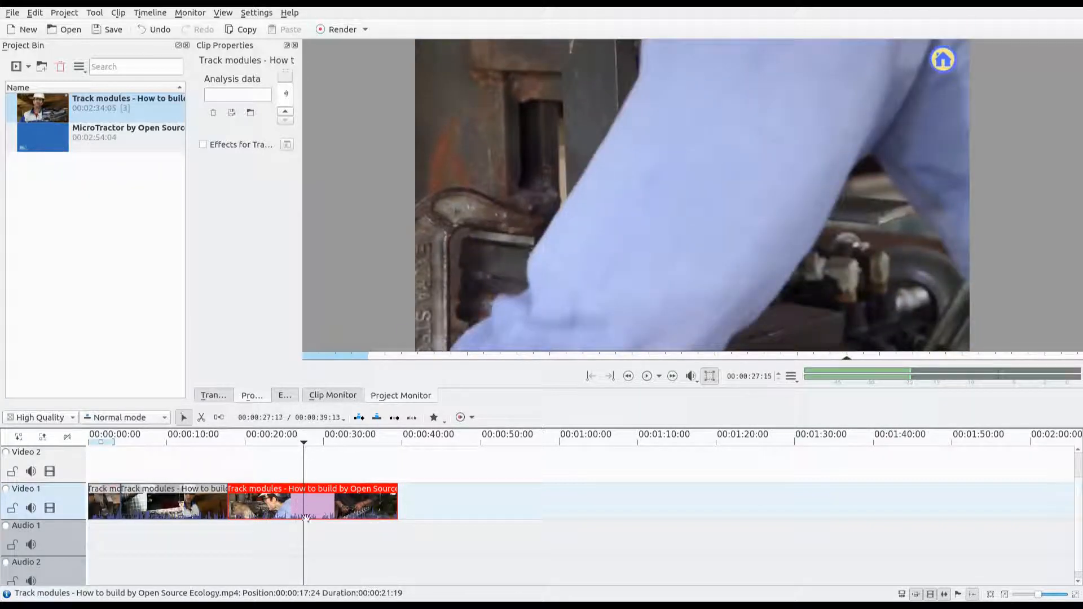
pyautogui.press('x')
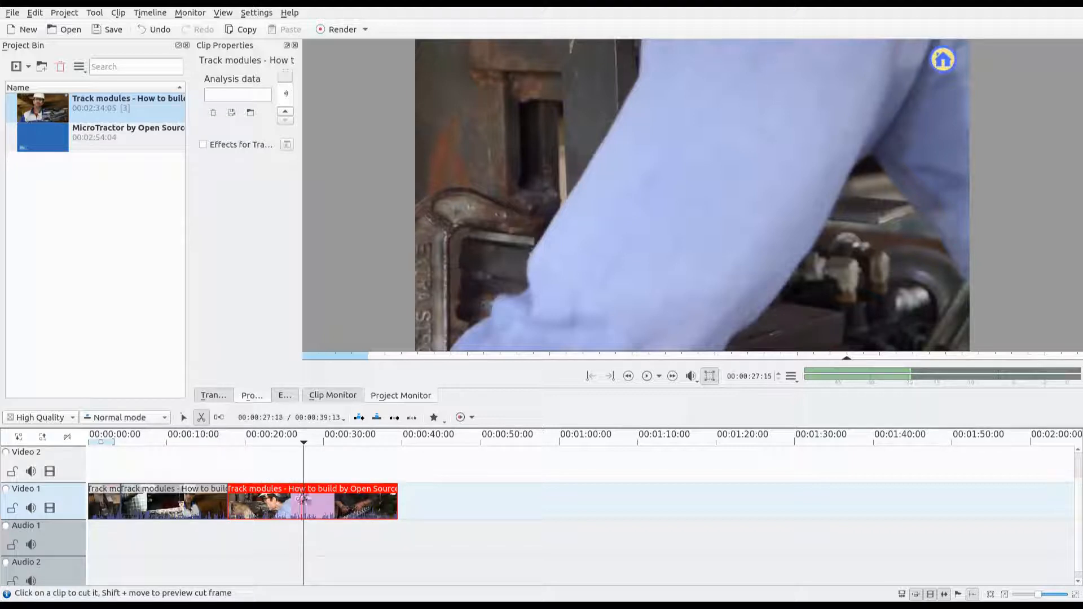
pyautogui.click(304, 499)
pyautogui.press('s')
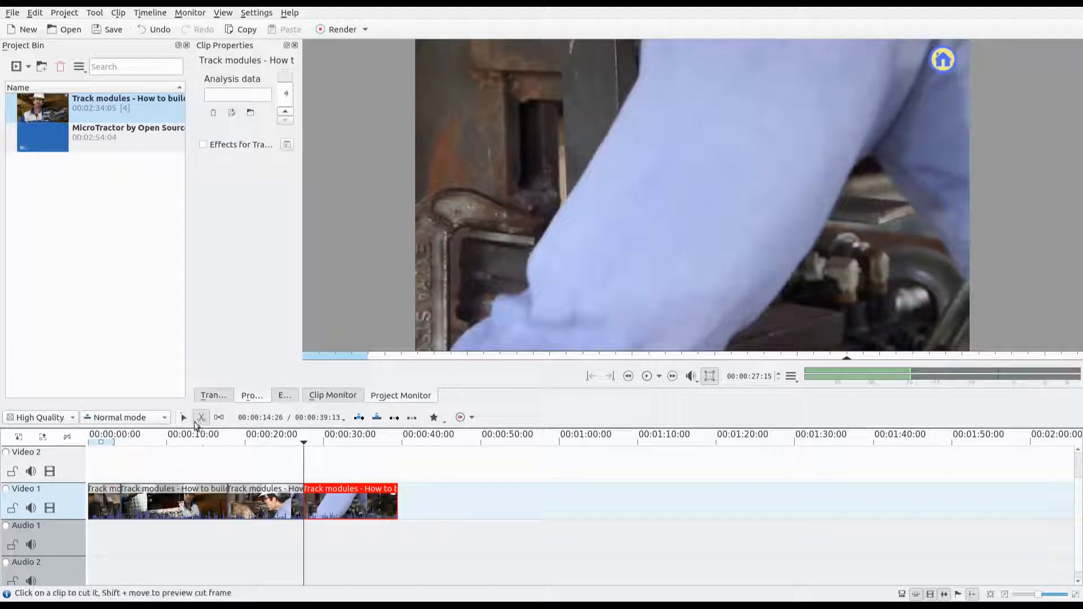
# Move the third Video 1 clip up to Video 2, slightly earlier, and shift the last Video 1 clip about 5 seconds earlier
pyautogui.click(269, 486)
pyautogui.moveTo(269, 486); pyautogui.dragTo(234, 449)
pyautogui.moveTo(332, 503); pyautogui.dragTo(291, 504)
# Cut the last Video 1 clip at 00:00:27:11 with the Razor tool and delete the portion after the cut
pyautogui.press('x')
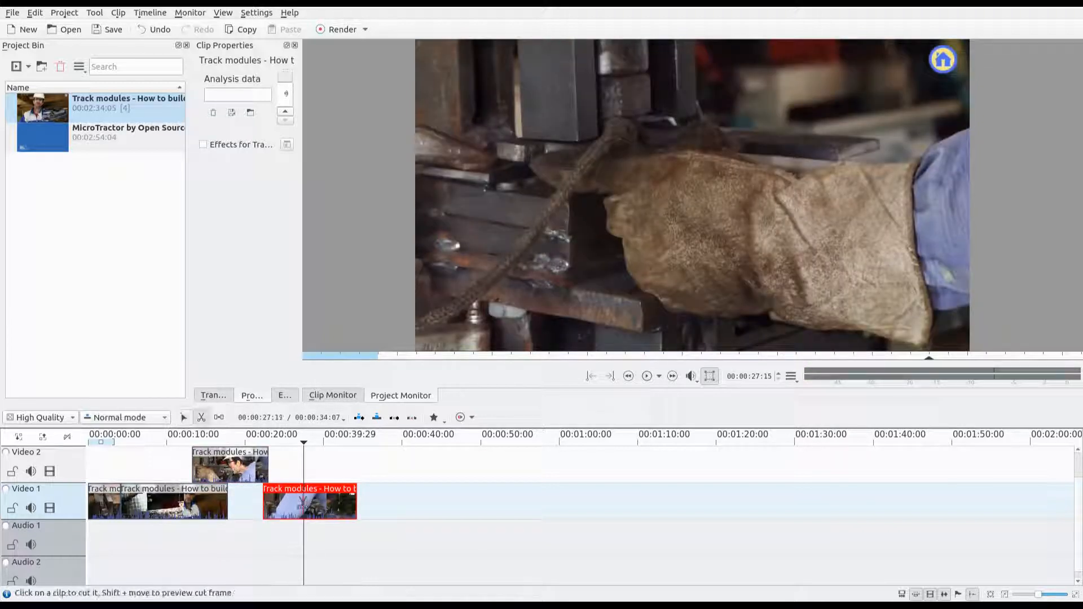
pyautogui.click(303, 504)
pyautogui.press('s')
pyautogui.press('Delete')
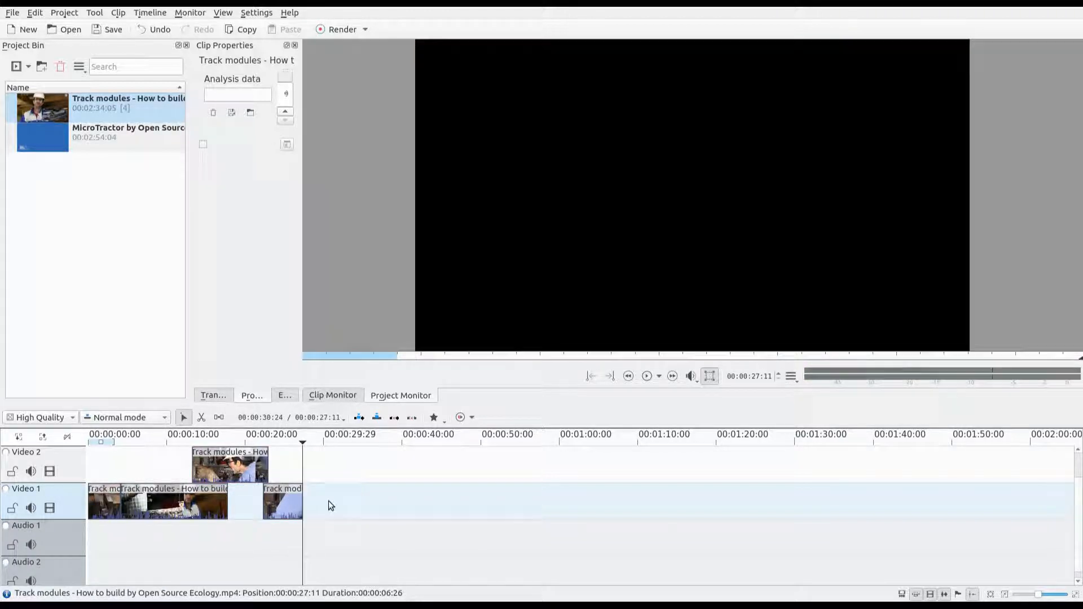
# Move the last Video 1 clip to start at about 00:00:27:11 and fit the Video 2 clip into the gap before it
pyautogui.moveTo(281, 497); pyautogui.dragTo(307, 498)
pyautogui.moveTo(255, 474); pyautogui.dragTo(290, 473)
pyautogui.moveTo(316, 513); pyautogui.dragTo(329, 514)
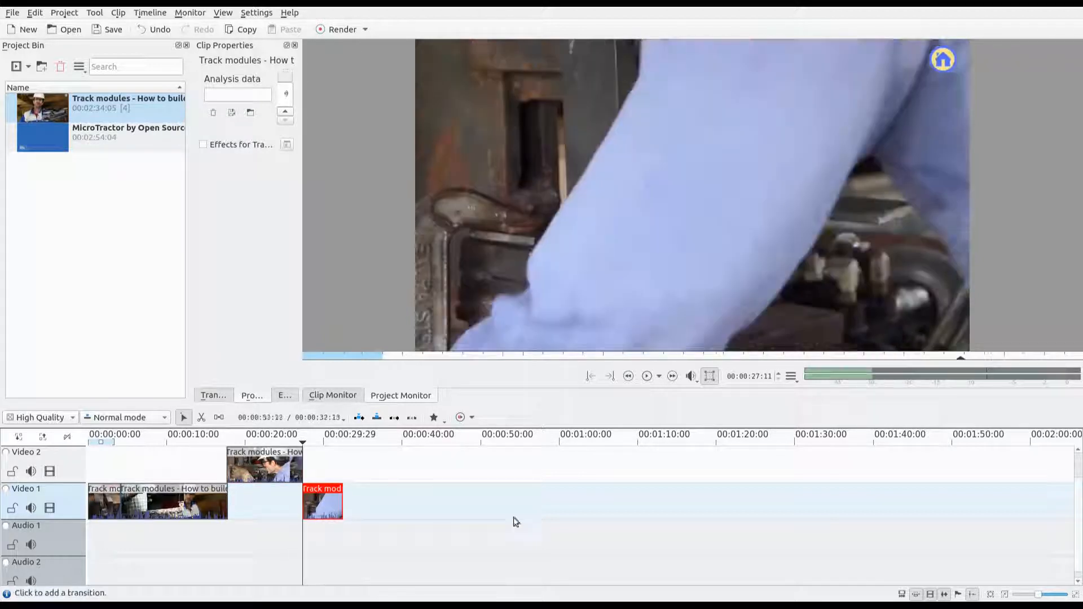
# Cut the Video 2 clip at 00:00:23:25 with the Razor tool and move its end portion straight up to Video 3
pyautogui.scroll(2, 1080, 485)
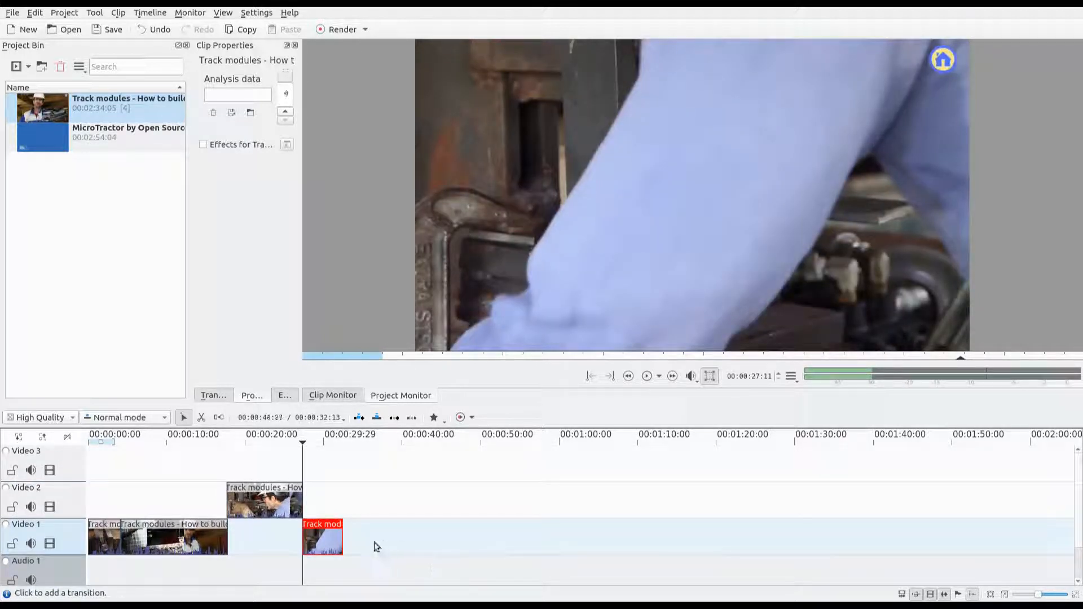
pyautogui.press('x')
pyautogui.click(274, 499)
pyautogui.press('s')
pyautogui.moveTo(287, 502); pyautogui.dragTo(288, 466)
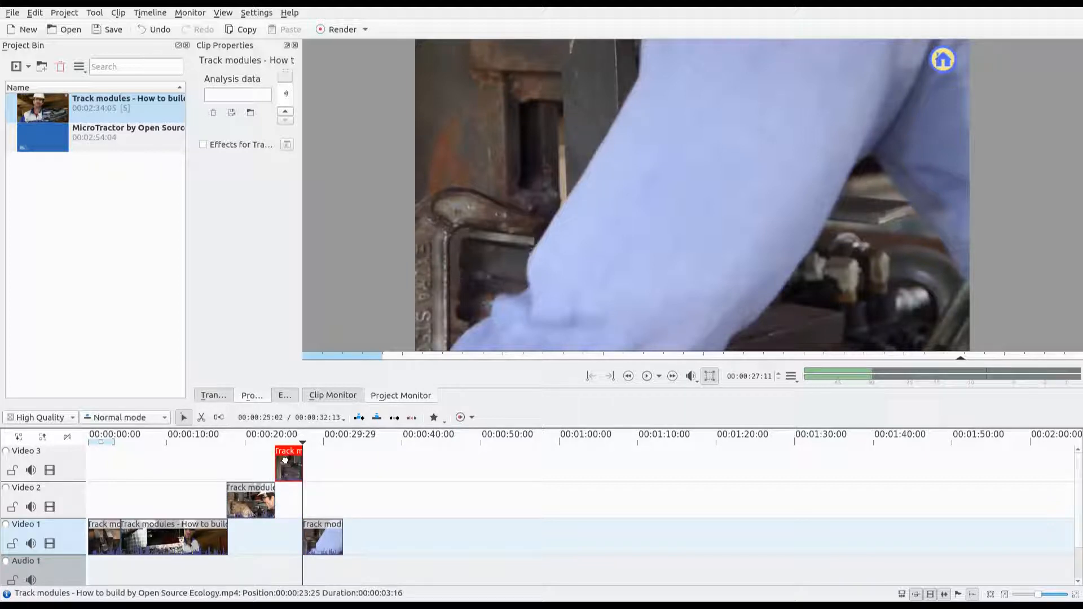
# Shift all clips after the first two about 20 frames later with the Spacer tool, and reselect the last Video 1 clip with the selection tool
pyautogui.moveTo(317, 542)
pyautogui.mouseDown()
pyautogui.moveTo(322, 506)
pyautogui.moveTo(324, 541)
pyautogui.mouseUp()
pyautogui.press('m')
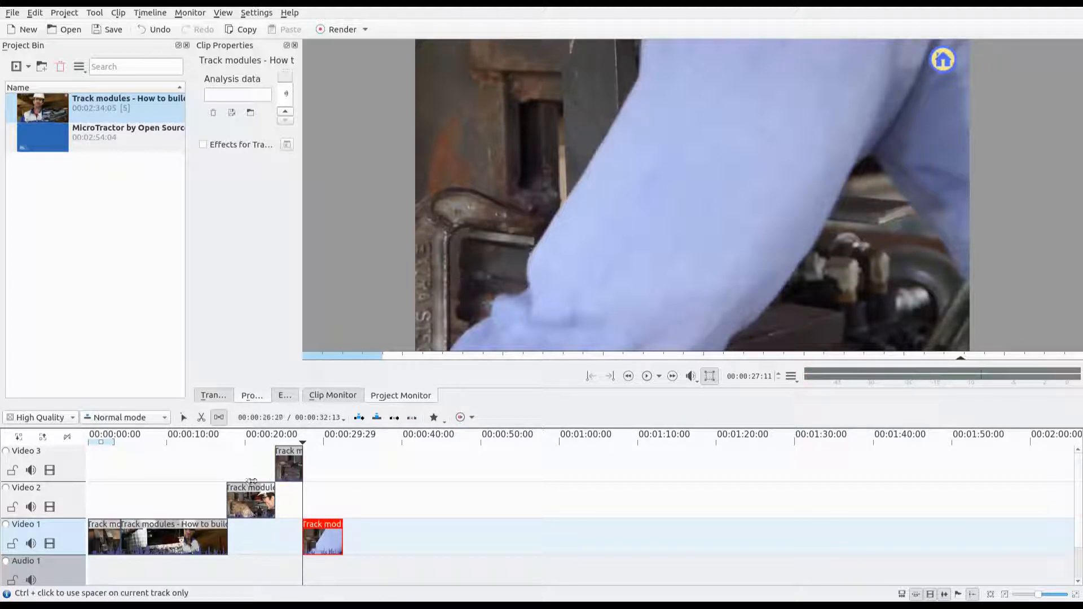
pyautogui.moveTo(252, 481); pyautogui.dragTo(291, 478)
pyautogui.press('s')
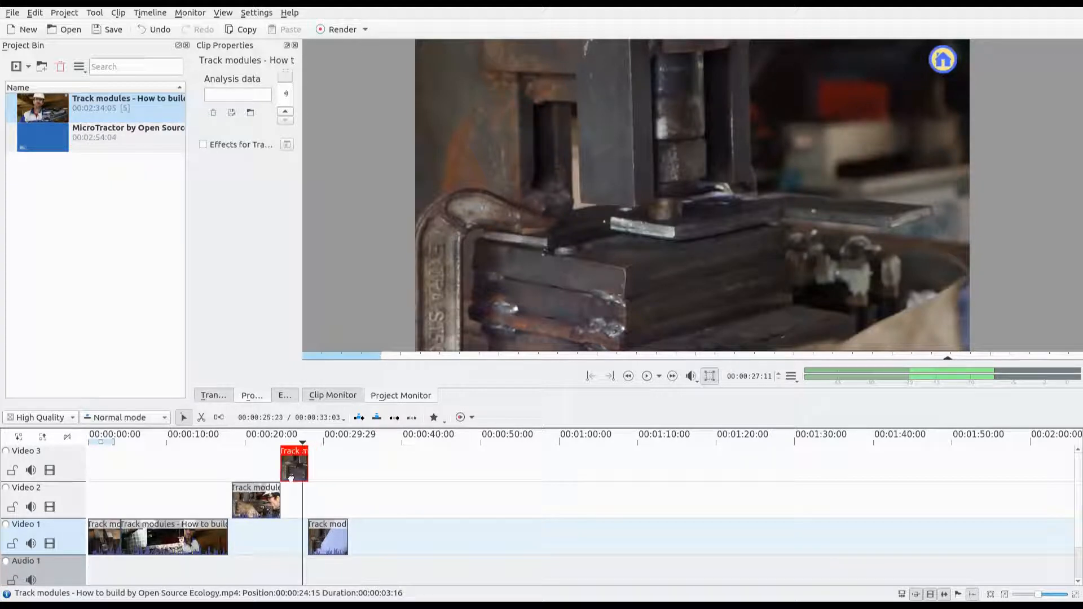
pyautogui.moveTo(333, 542)
pyautogui.mouseDown()
pyautogui.moveTo(355, 541)
pyautogui.moveTo(334, 538)
pyautogui.mouseUp()
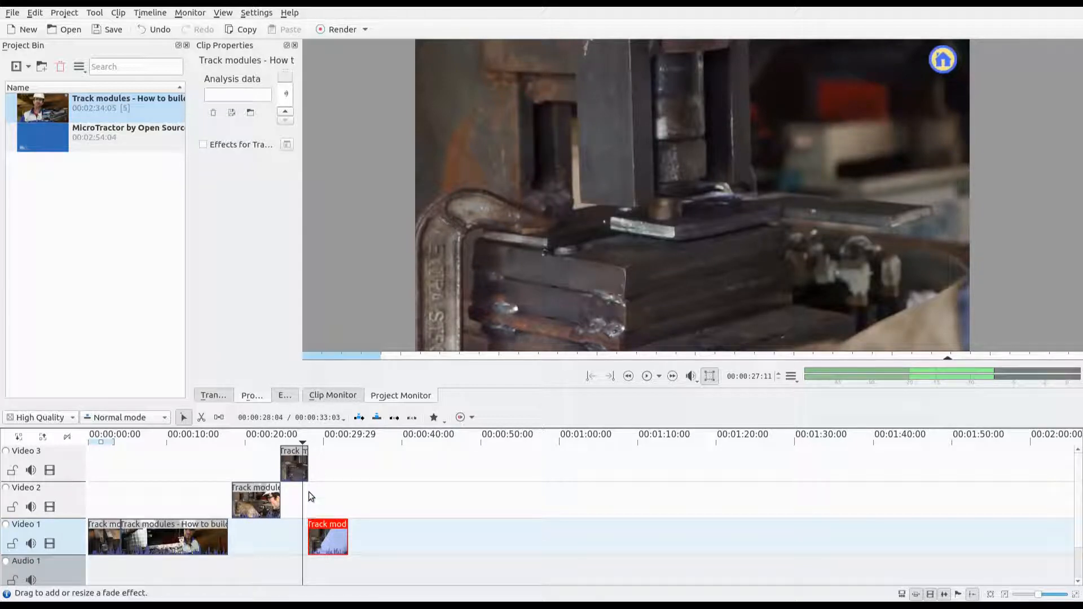
pyautogui.click(12, 12)
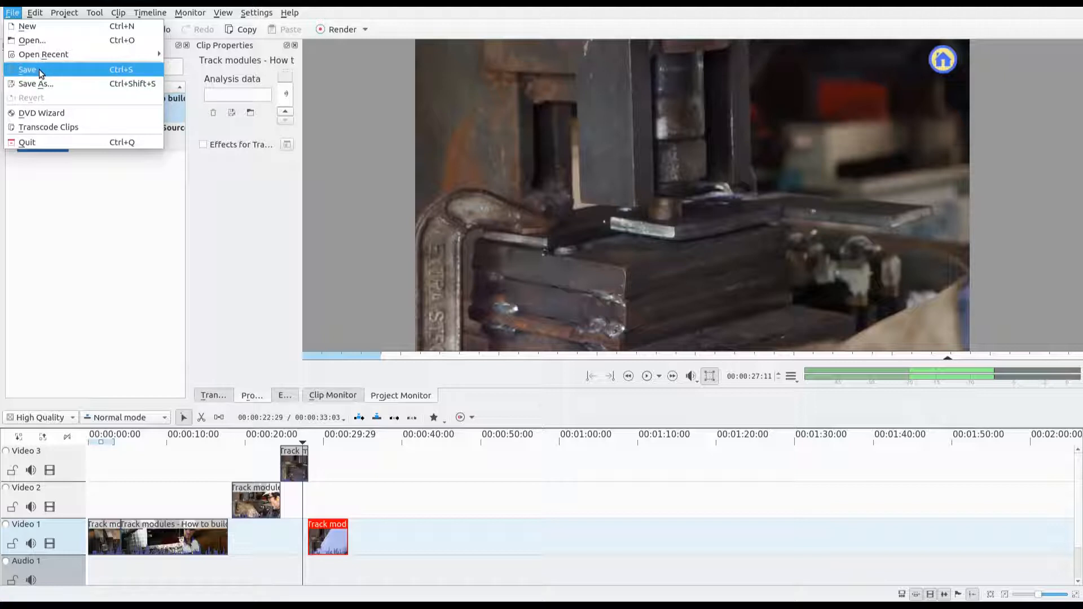
pyautogui.click(101, 281)
pyautogui.click(11, 13)
pyautogui.click(105, 249)
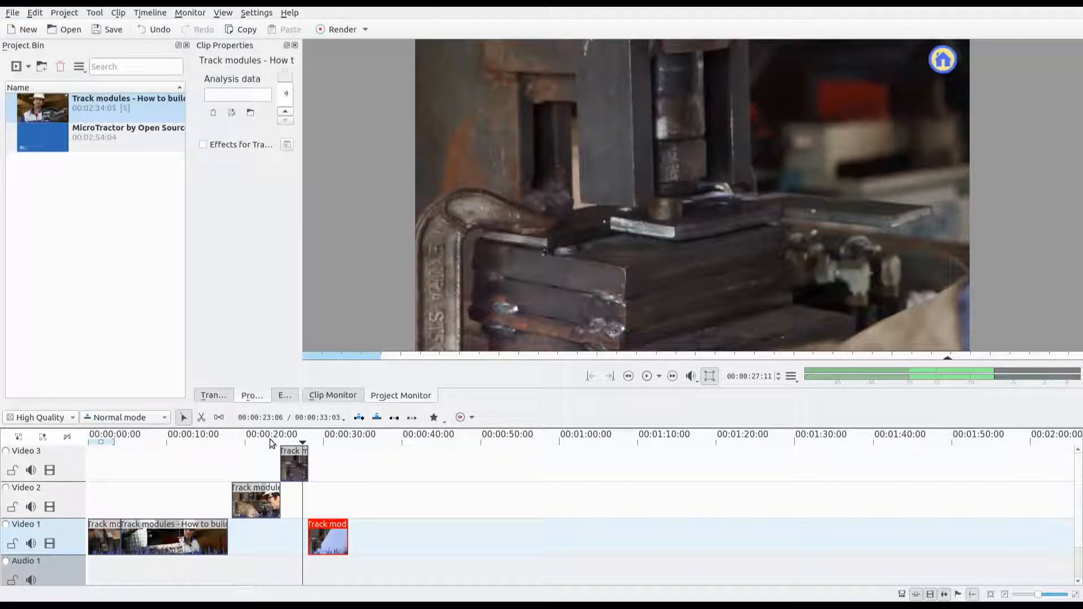
pyautogui.moveTo(319, 535)
pyautogui.mouseDown()
pyautogui.moveTo(334, 534)
pyautogui.moveTo(320, 534)
pyautogui.mouseUp()
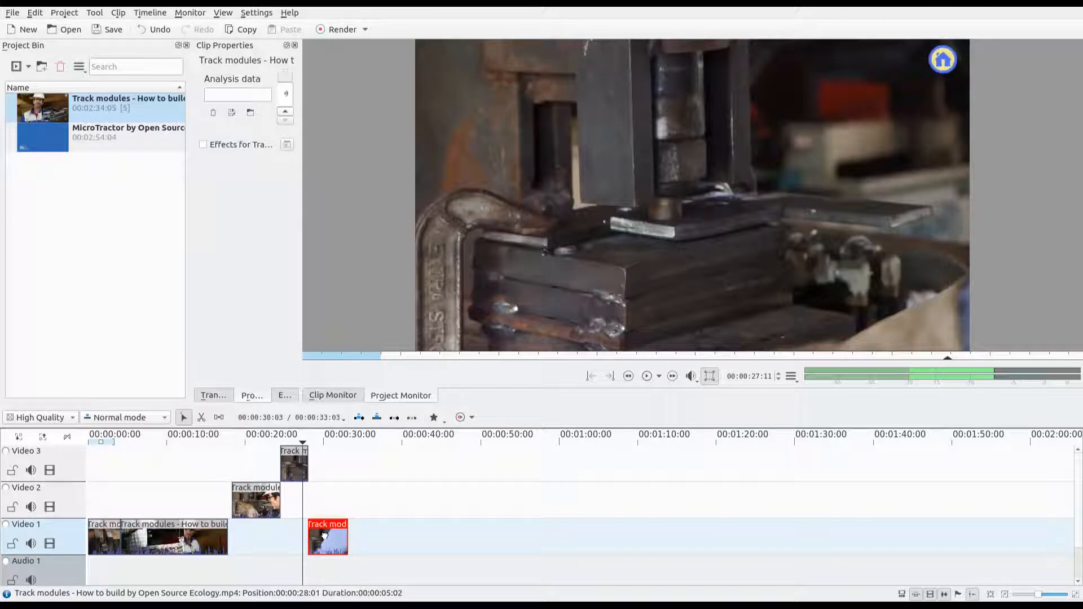
# Open the render settings and review the output file's folder and name
pyautogui.click(344, 31)
pyautogui.click(392, 173)
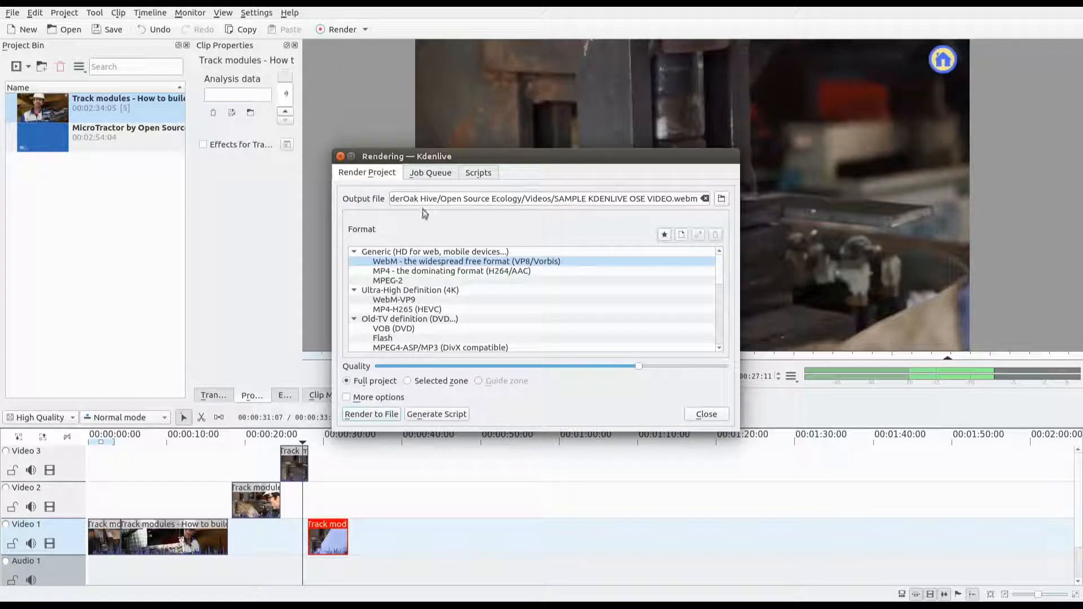
pyautogui.moveTo(583, 198); pyautogui.dragTo(721, 201)
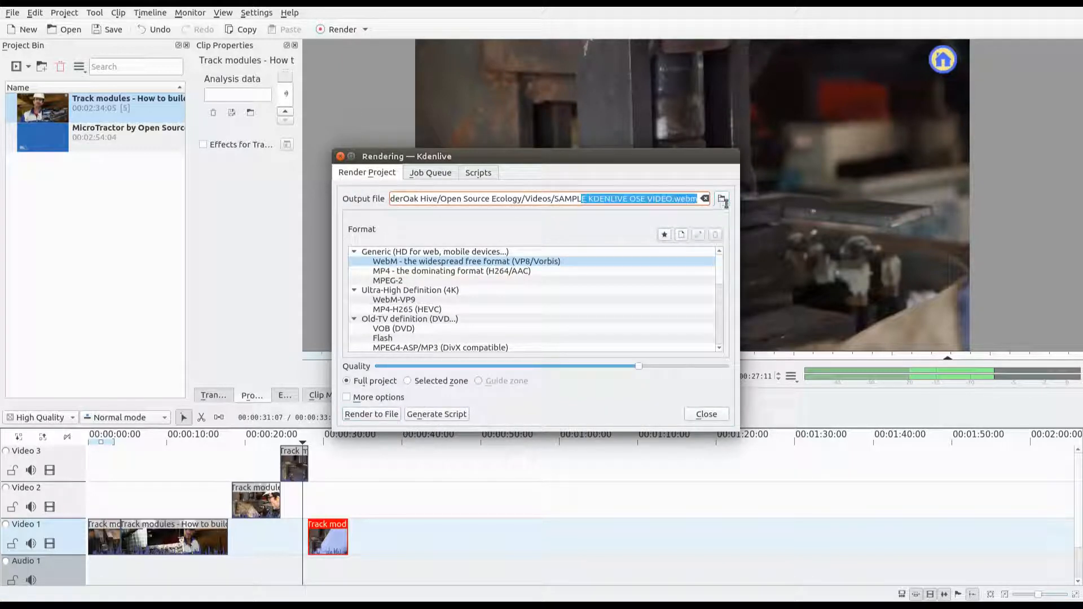
pyautogui.click(571, 195)
pyautogui.moveTo(561, 200); pyautogui.dragTo(668, 200)
# Try the MP4 (H264/AAC) format, raise the render quality to maximum, and choose WebM (VP8/Vorbis) as the output format
pyautogui.click(409, 263)
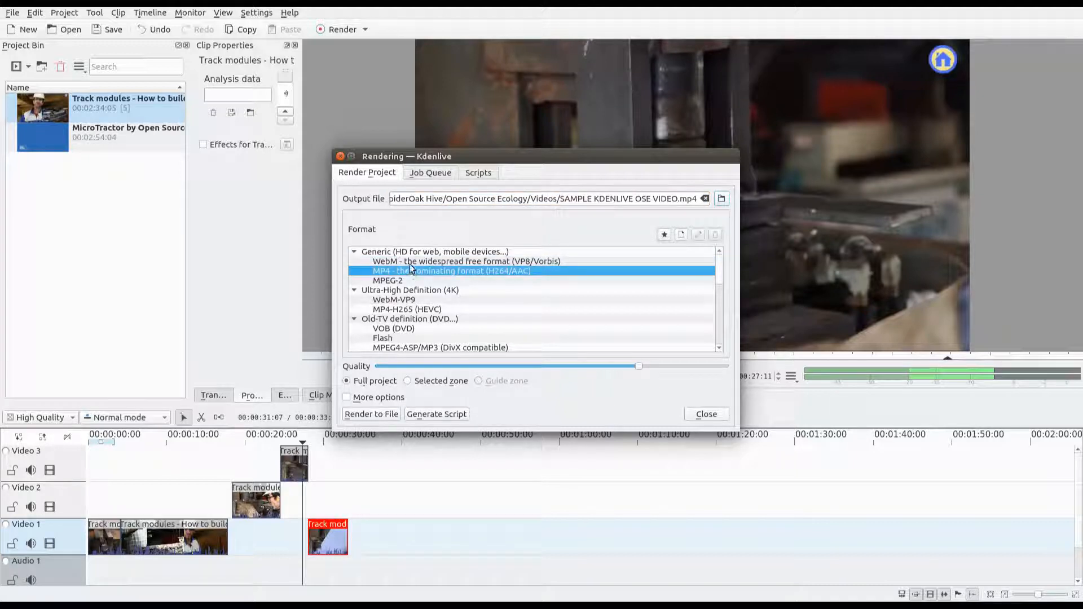
pyautogui.moveTo(641, 367); pyautogui.dragTo(740, 367)
pyautogui.click(539, 263)
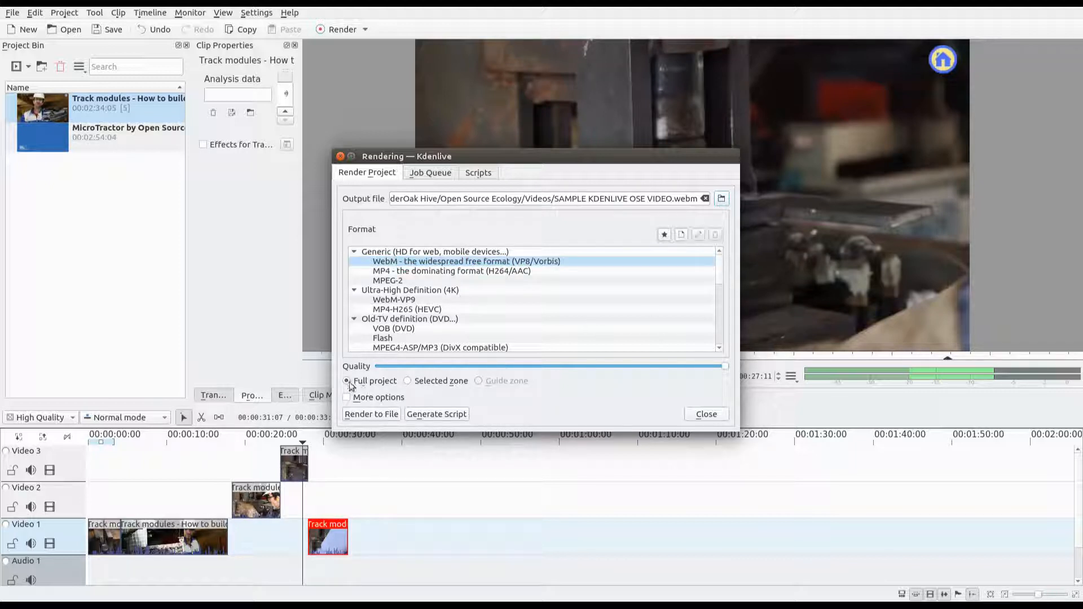
# Render the full project to SAMPLE KDENLIVE OSE VIDEO.webm, overwriting the existing file, and close the rendering dialog
pyautogui.click(372, 414)
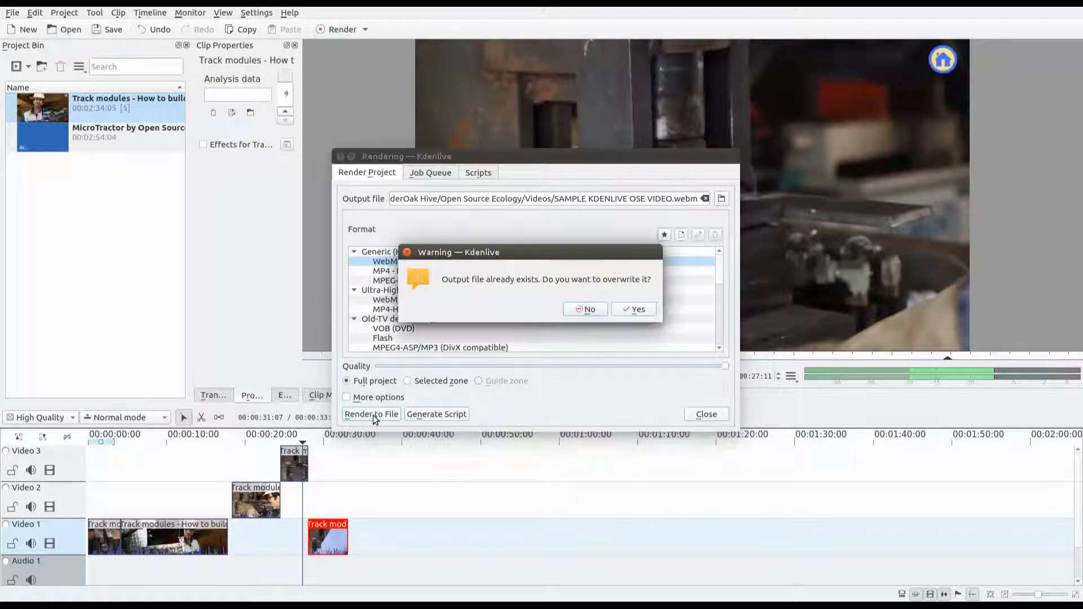
pyautogui.click(636, 310)
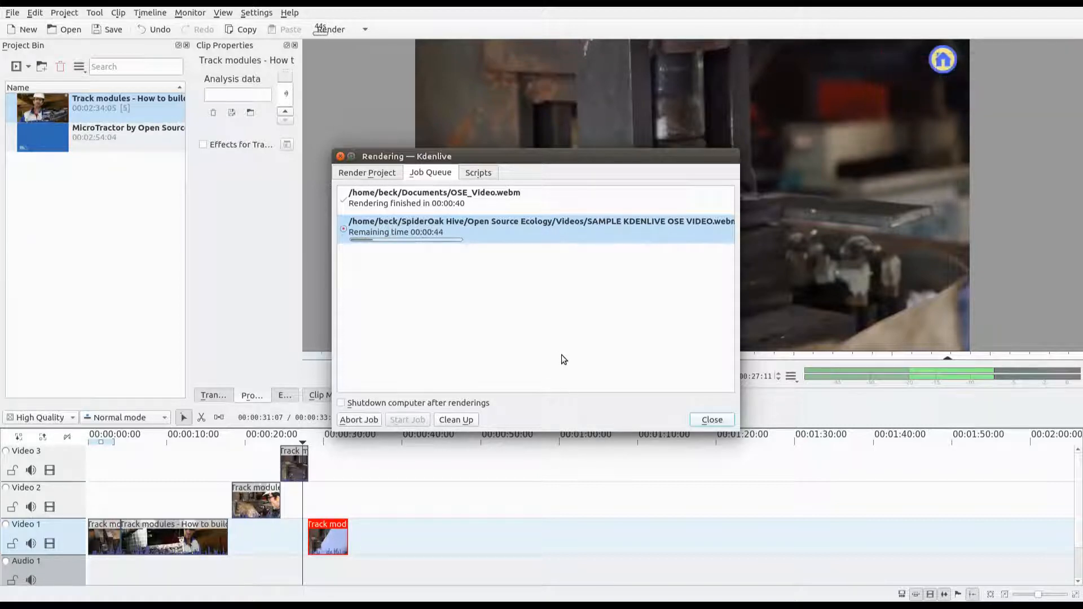
pyautogui.click(712, 420)
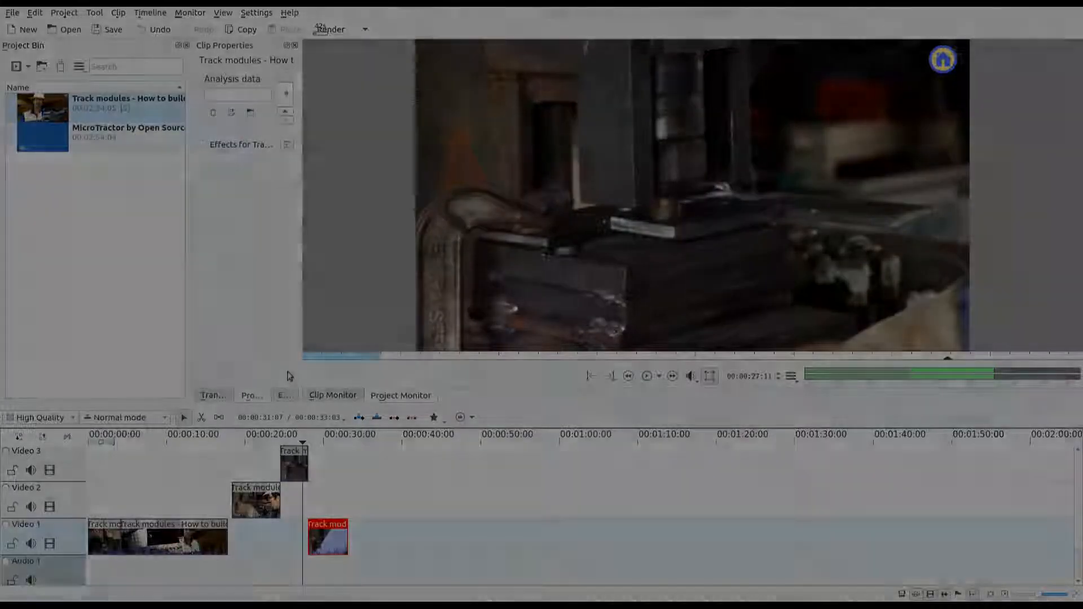